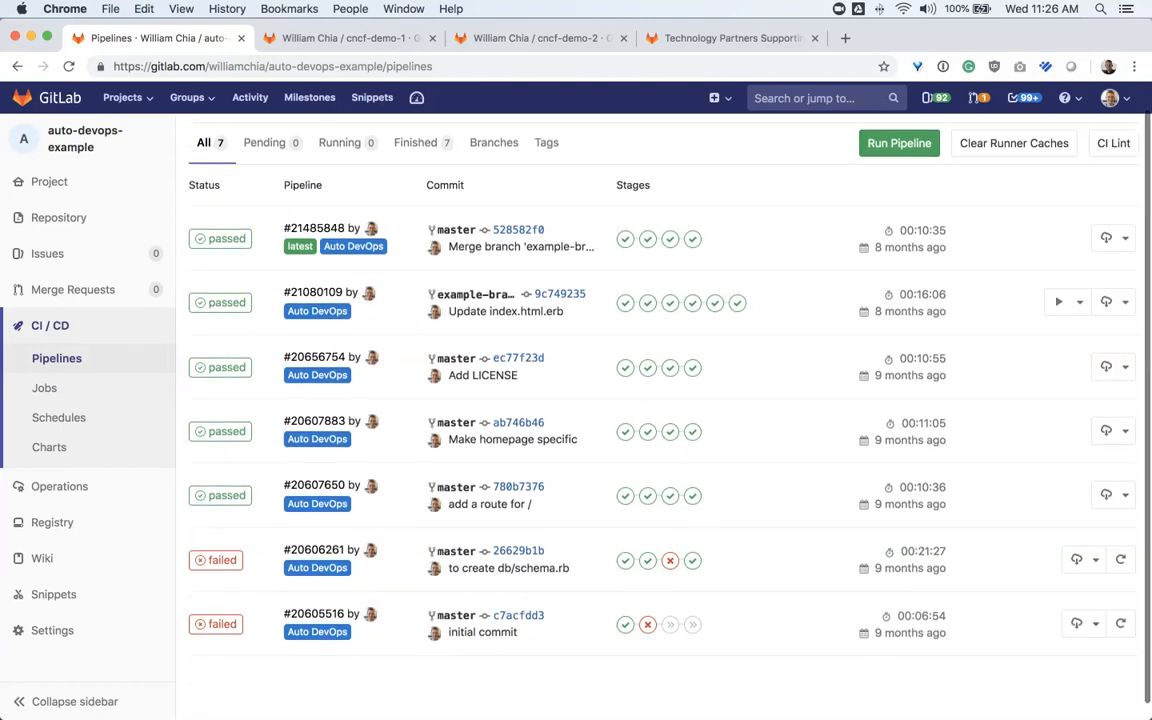
Step: Switch to the cncf-demo-2 project tab, glance at the auto-devops-example pipelines, and return
{"action": "left_click", "coordinate": [535, 38]}
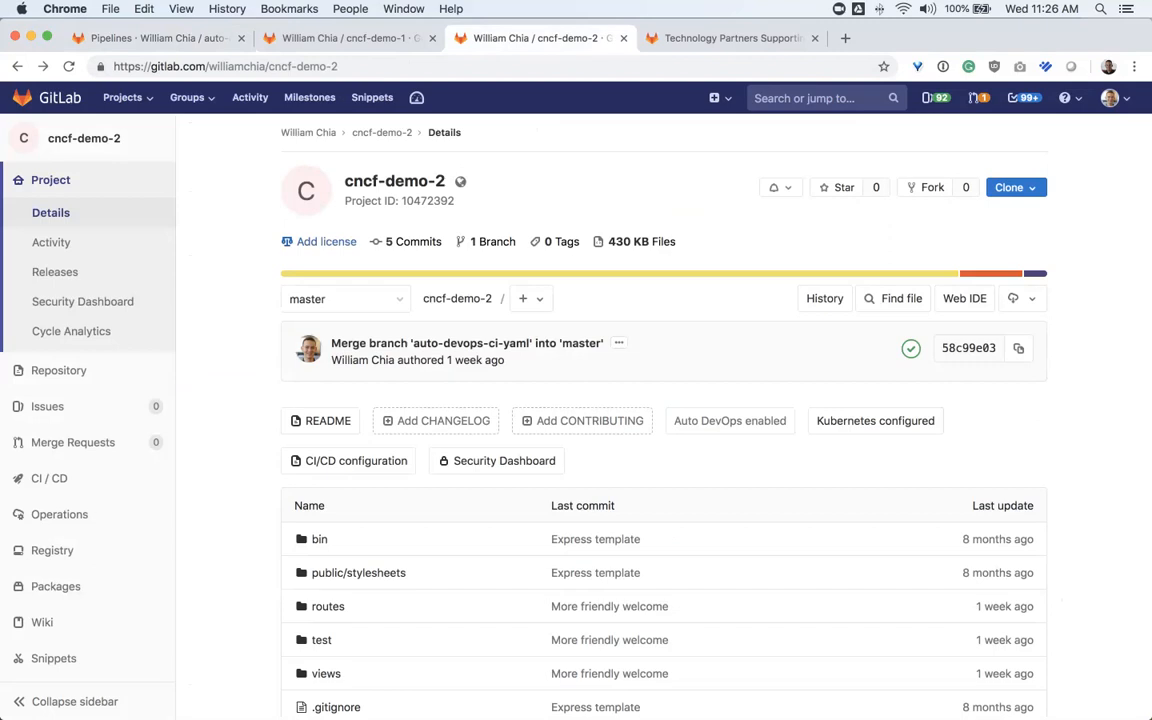
{"action": "scroll", "coordinate": [664, 420], "scroll_direction": "down", "scroll_amount": 1}
{"action": "scroll", "coordinate": [664, 420], "scroll_direction": "down", "scroll_amount": 3}
{"action": "scroll", "coordinate": [664, 420], "scroll_direction": "down", "scroll_amount": 1}
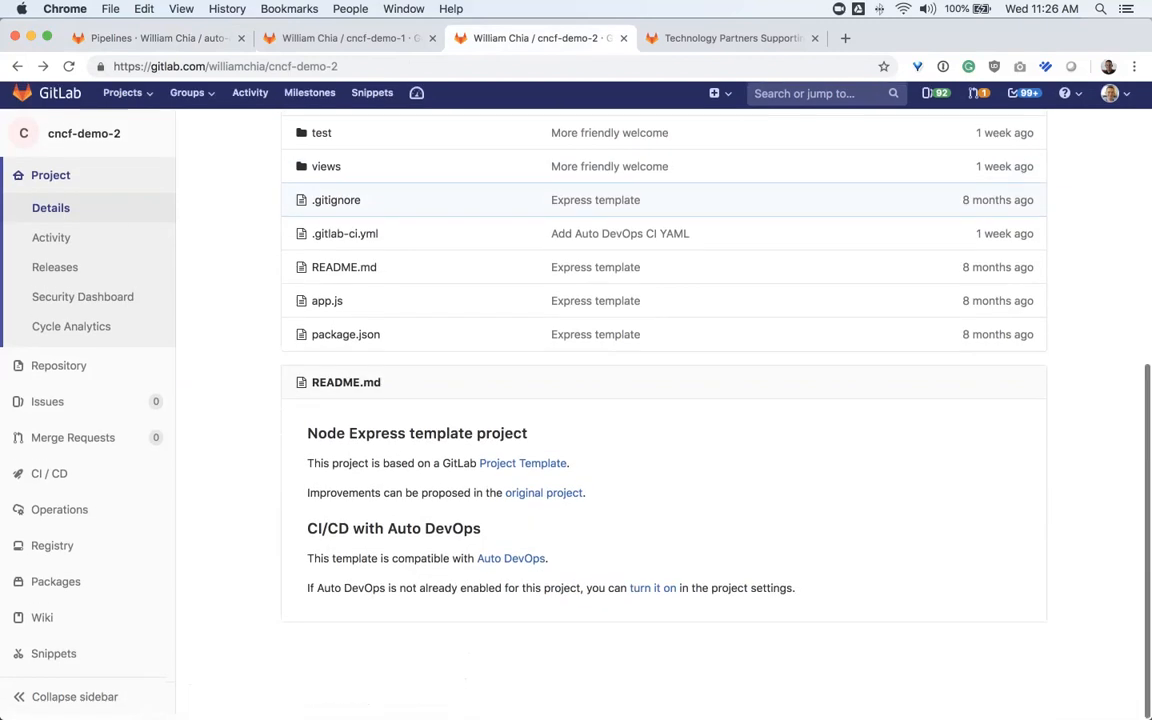
{"action": "scroll", "coordinate": [664, 420], "scroll_direction": "up", "scroll_amount": 3}
{"action": "scroll", "coordinate": [664, 420], "scroll_direction": "up", "scroll_amount": 3}
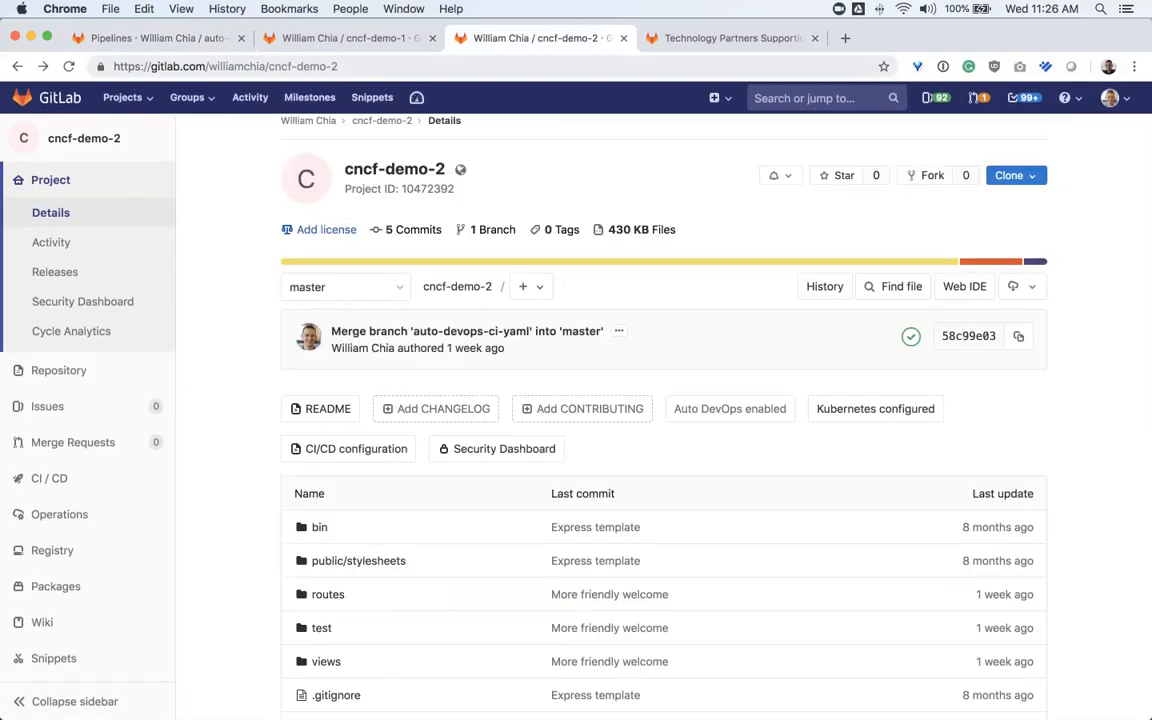
{"action": "left_click", "coordinate": [150, 38]}
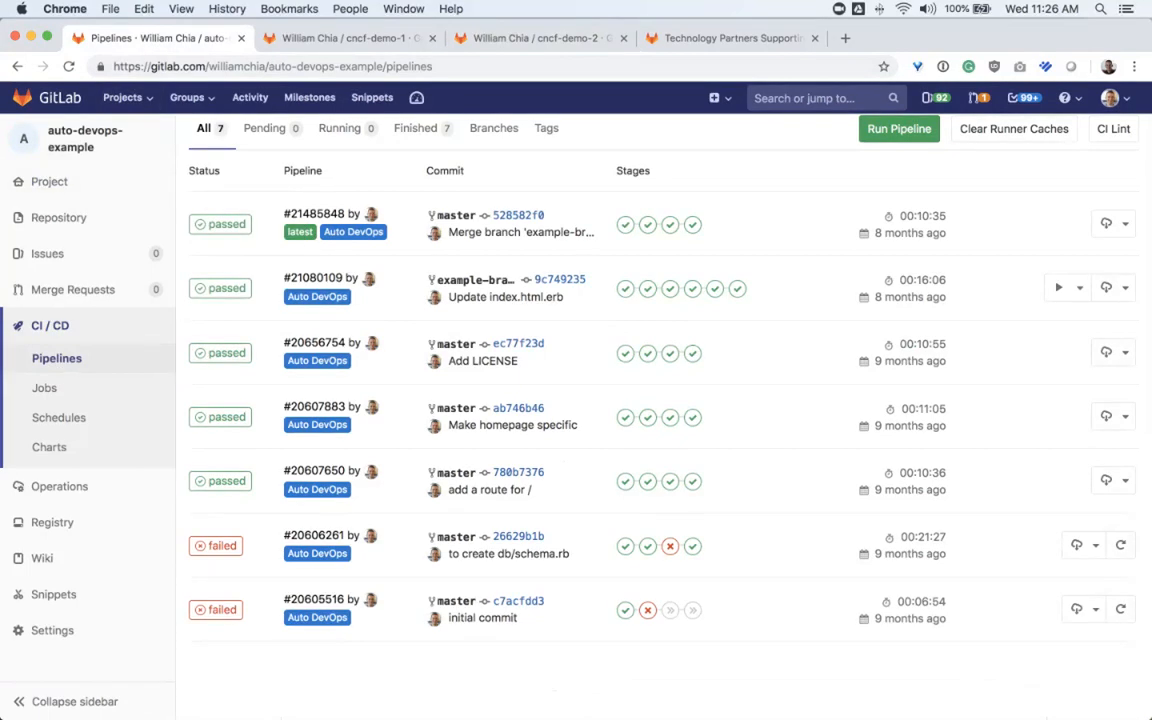
{"action": "left_click", "coordinate": [535, 38]}
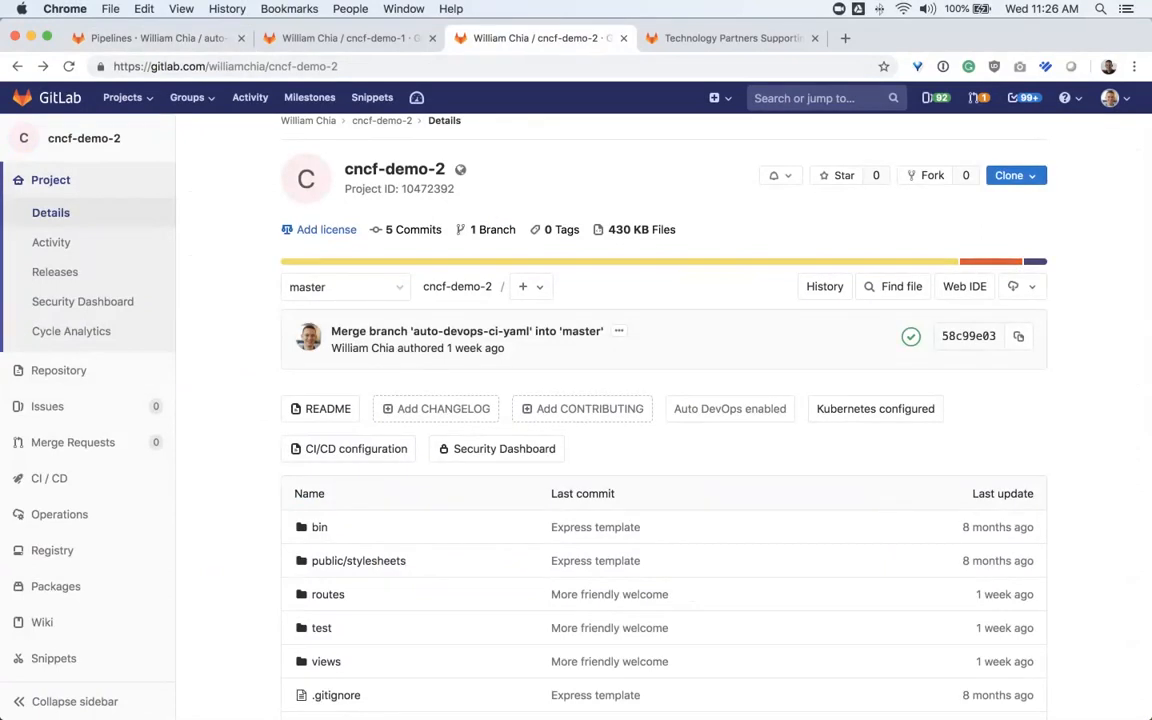
{"action": "scroll", "coordinate": [660, 400], "scroll_direction": "down", "scroll_amount": 4}
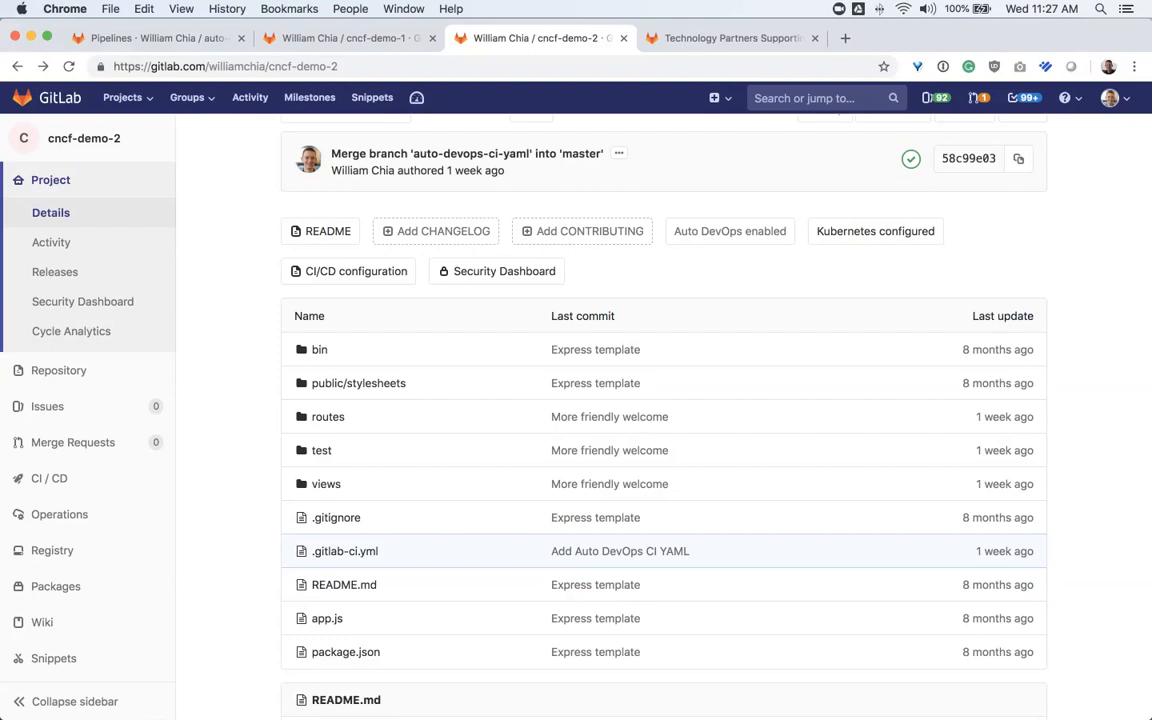
{"action": "scroll", "coordinate": [664, 400], "scroll_direction": "up", "scroll_amount": 4}
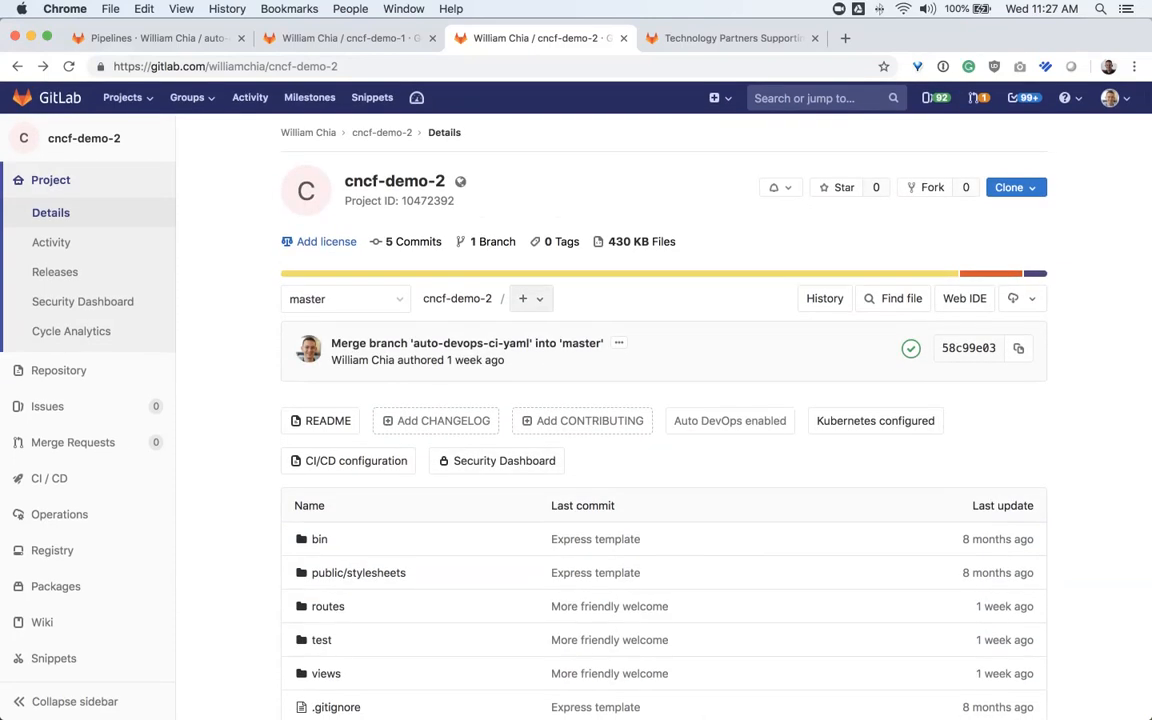
Step: Start a new repository file in cncf-demo-2 using the .gitlab-ci.yml template type
{"action": "left_click", "coordinate": [530, 298]}
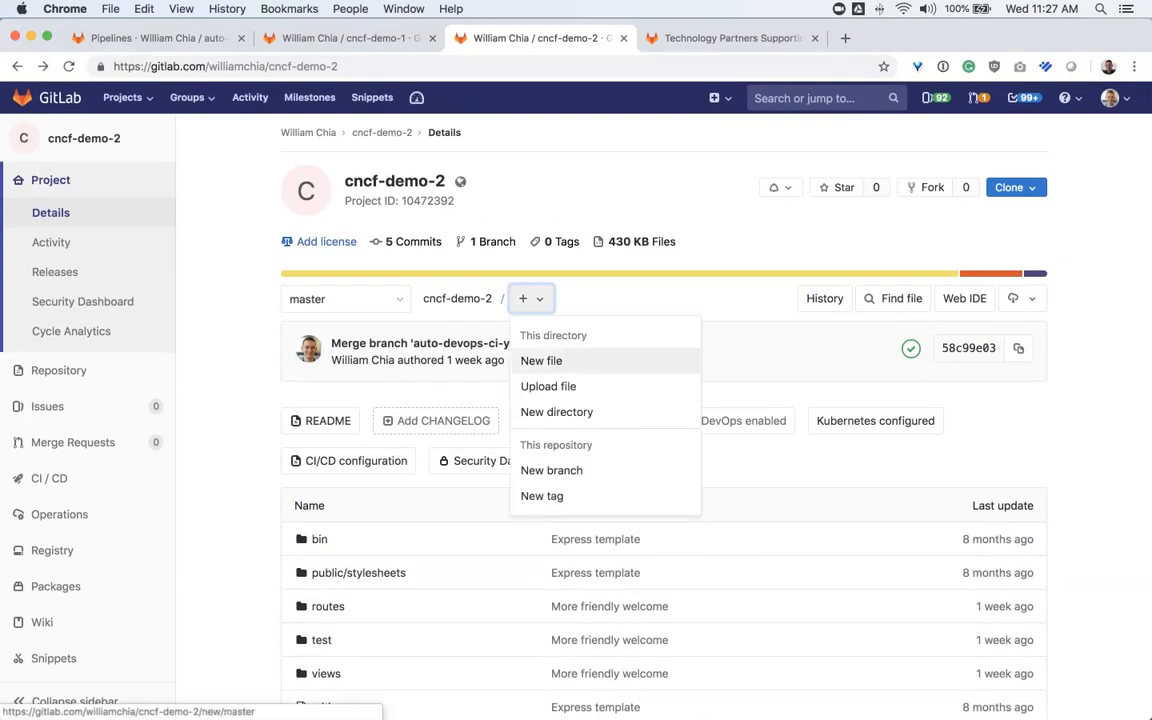
{"action": "left_click", "coordinate": [541, 360]}
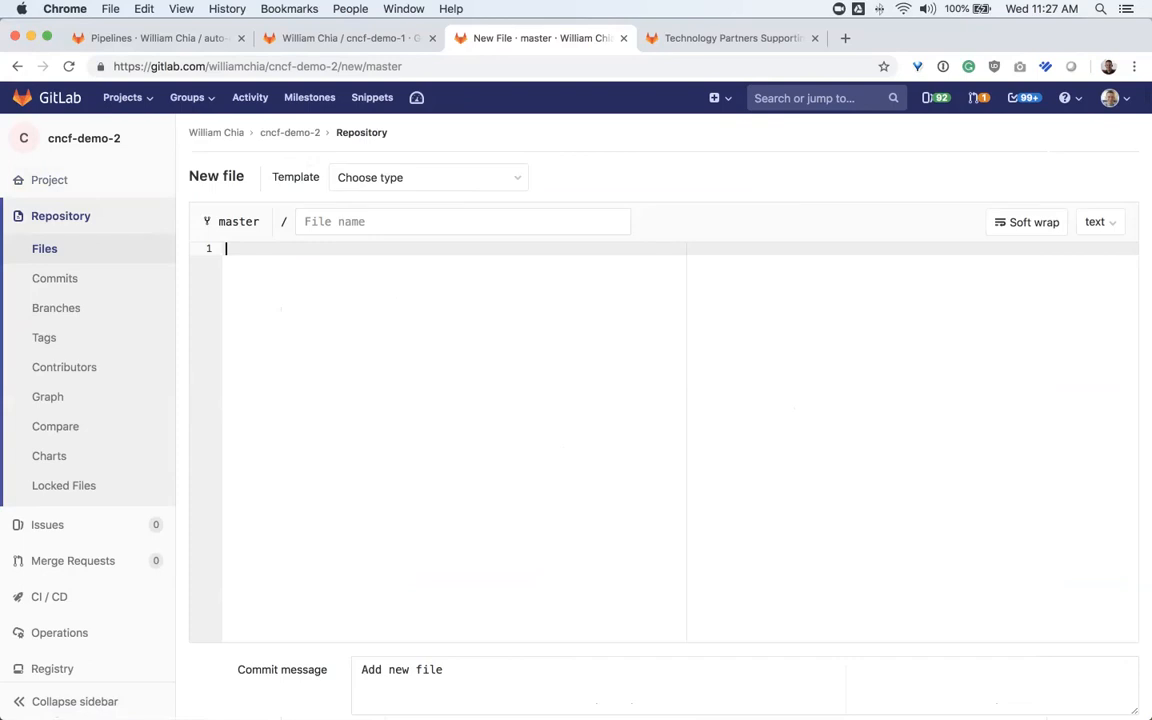
{"action": "left_click", "coordinate": [428, 177]}
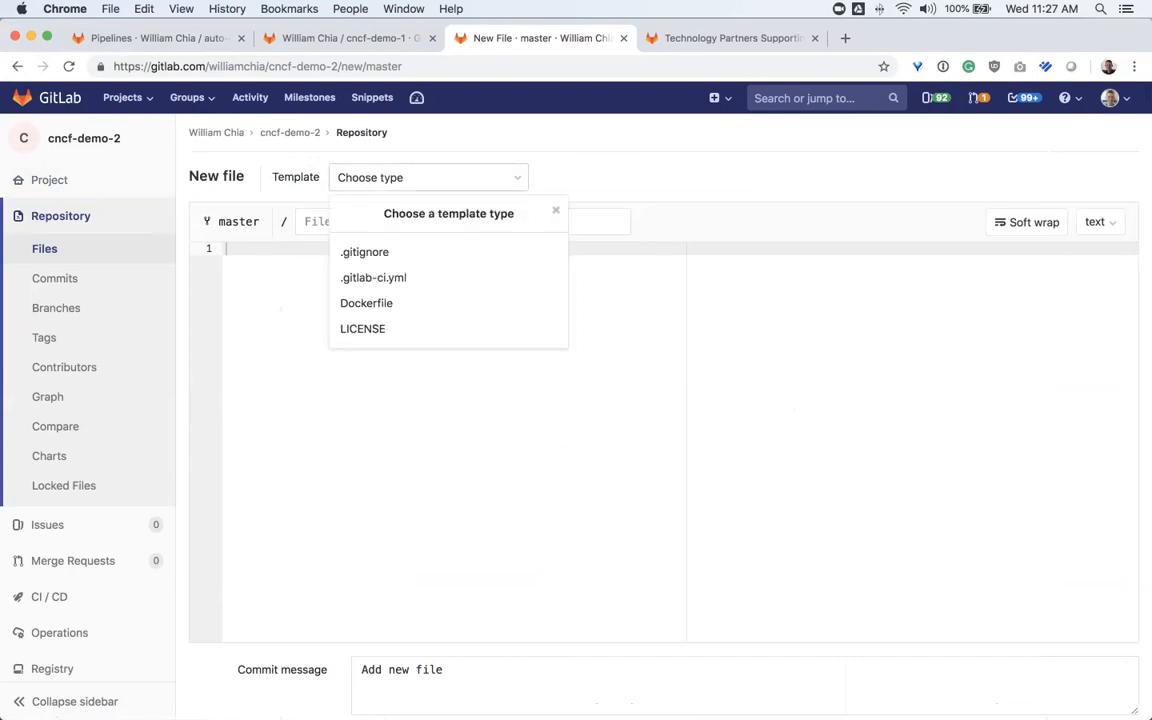
{"action": "left_click", "coordinate": [373, 277]}
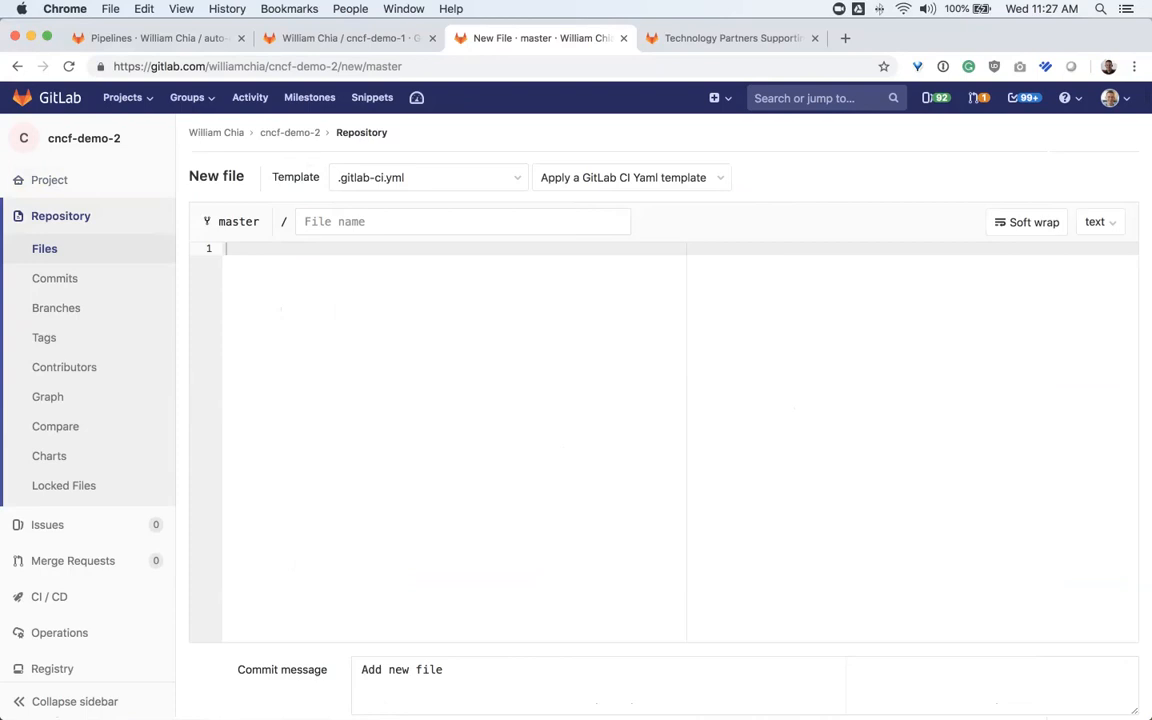
Step: Try the Bash and Crystal CI templates, then apply the Auto-DevOps template to the file
{"action": "left_click", "coordinate": [623, 177]}
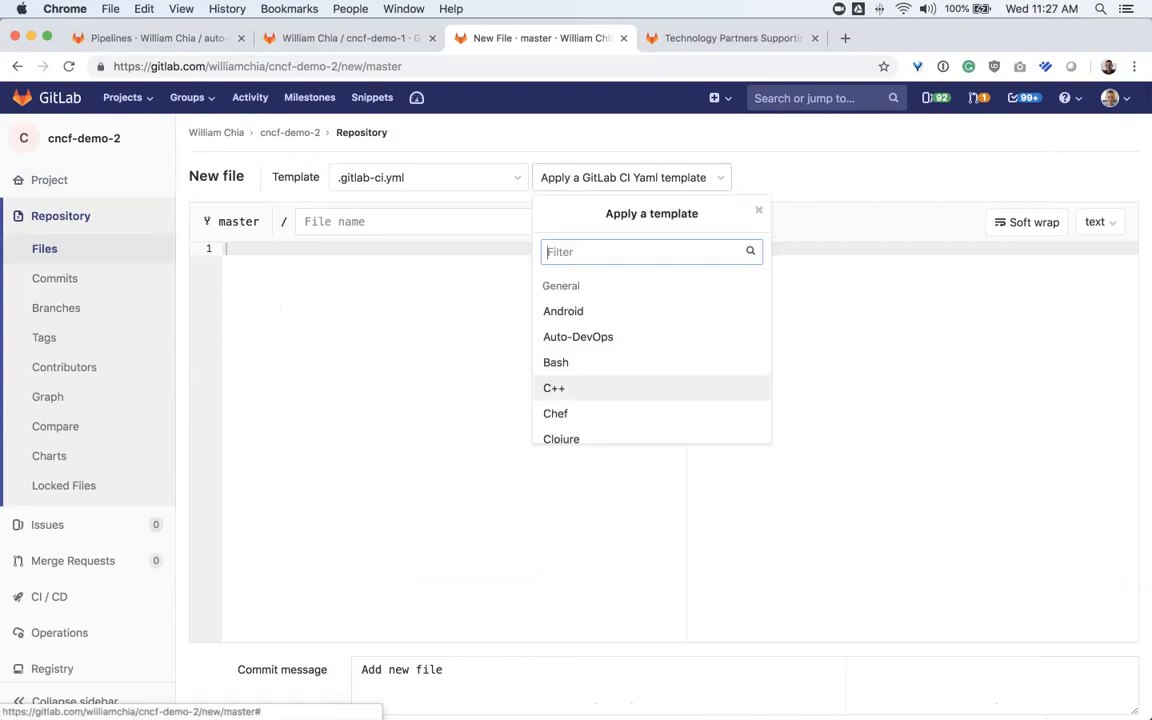
{"action": "left_click", "coordinate": [556, 362]}
{"action": "left_click", "coordinate": [630, 177]}
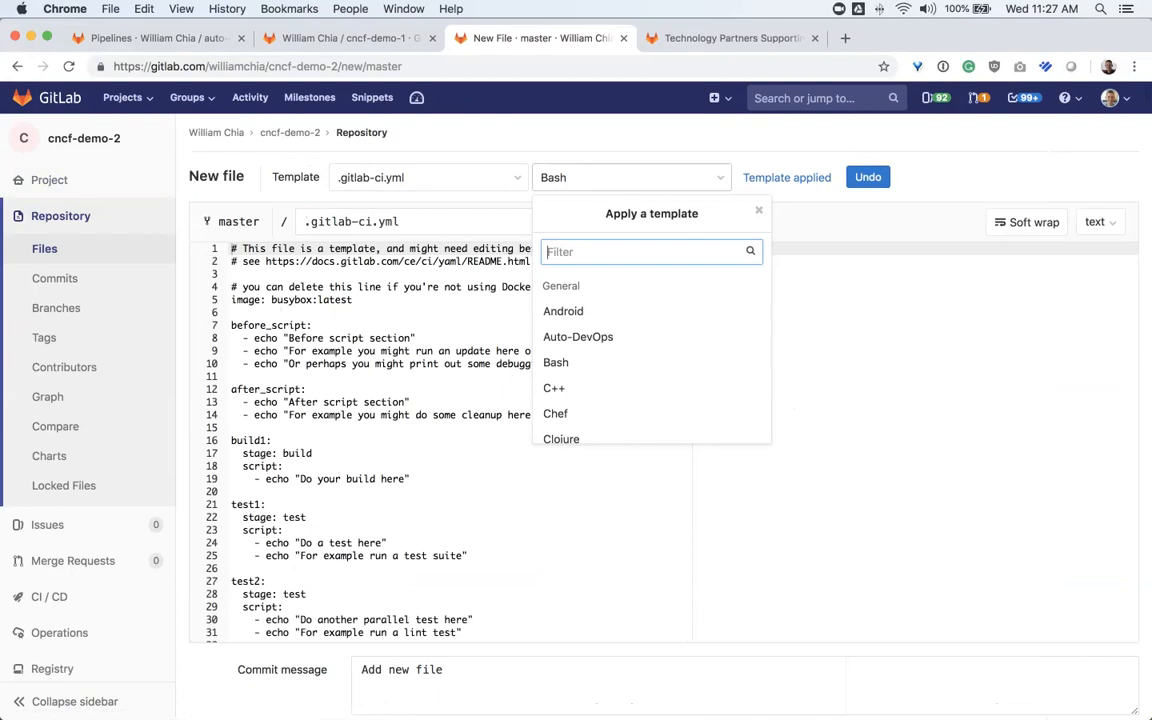
{"action": "scroll", "coordinate": [600, 400], "scroll_direction": "down", "scroll_amount": 3}
{"action": "left_click", "coordinate": [580, 293]}
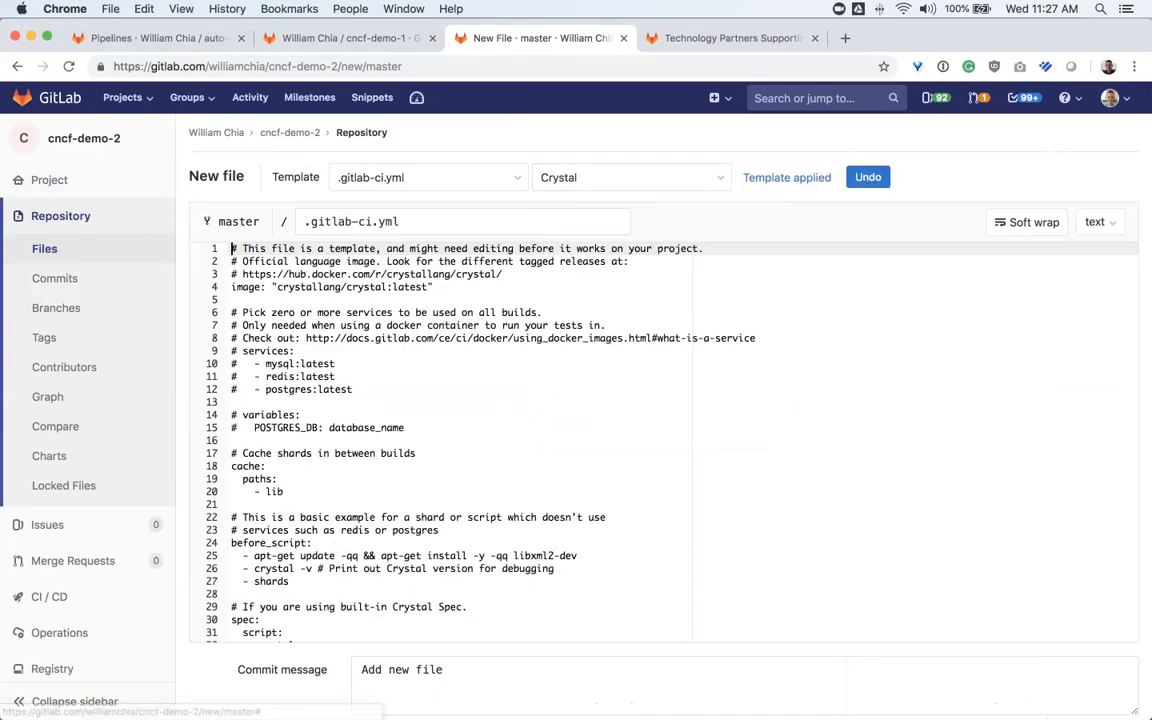
{"action": "left_click", "coordinate": [630, 176]}
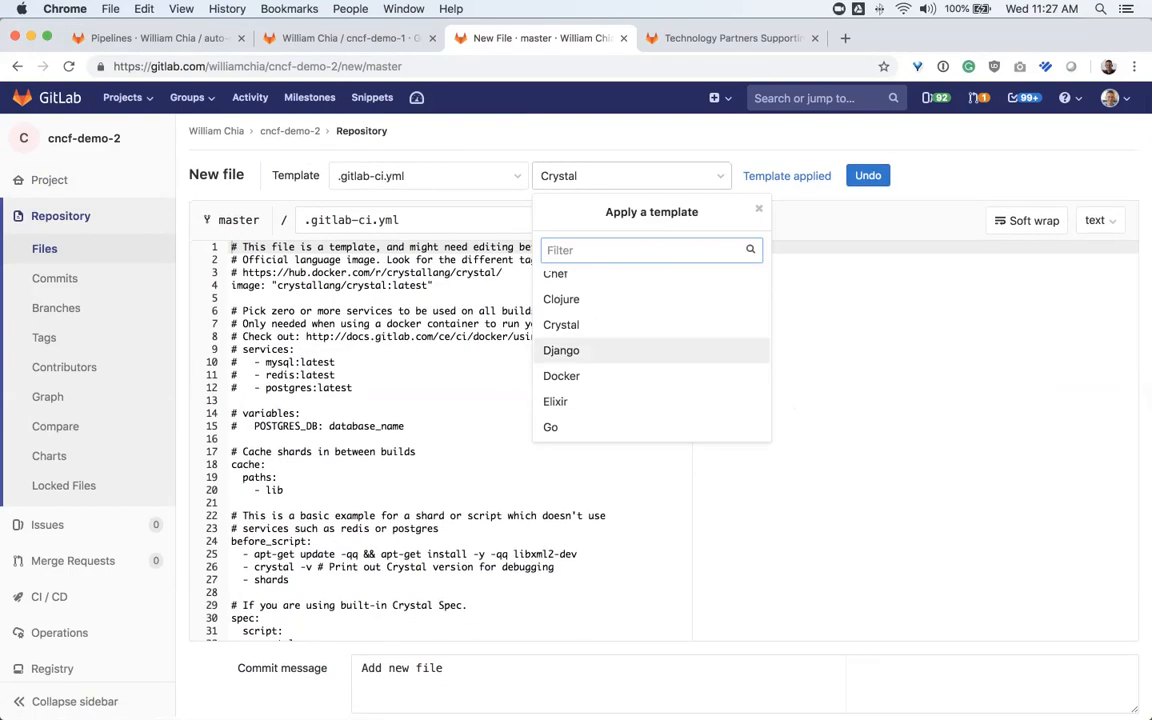
{"action": "scroll", "coordinate": [580, 348], "scroll_direction": "up", "scroll_amount": 3}
{"action": "type", "text": "a"}
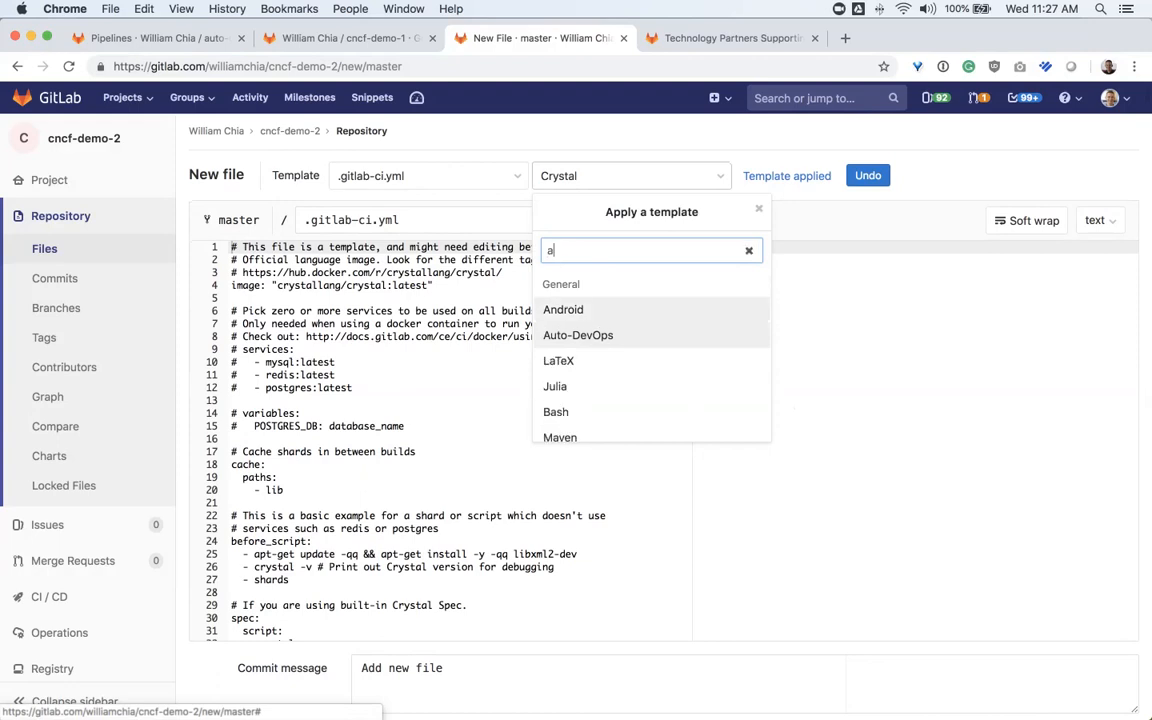
{"action": "type", "text": "ut"}
{"action": "key", "text": "Return"}
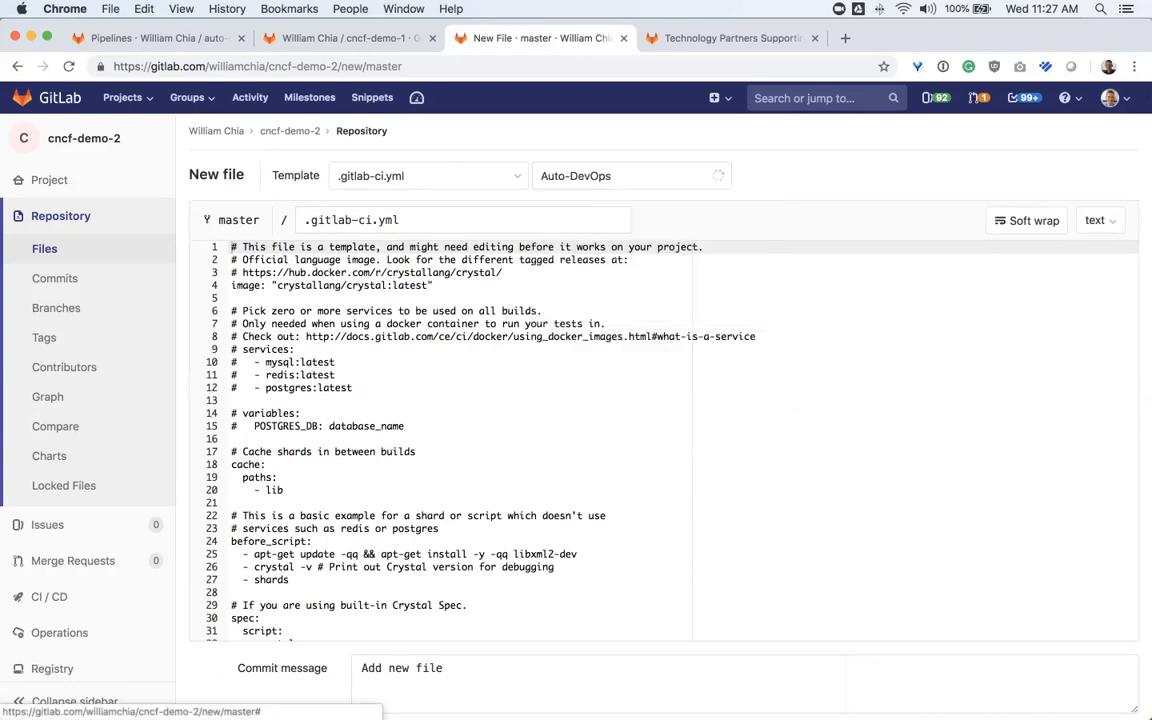
{"action": "scroll", "coordinate": [660, 440], "scroll_direction": "down", "scroll_amount": 10}
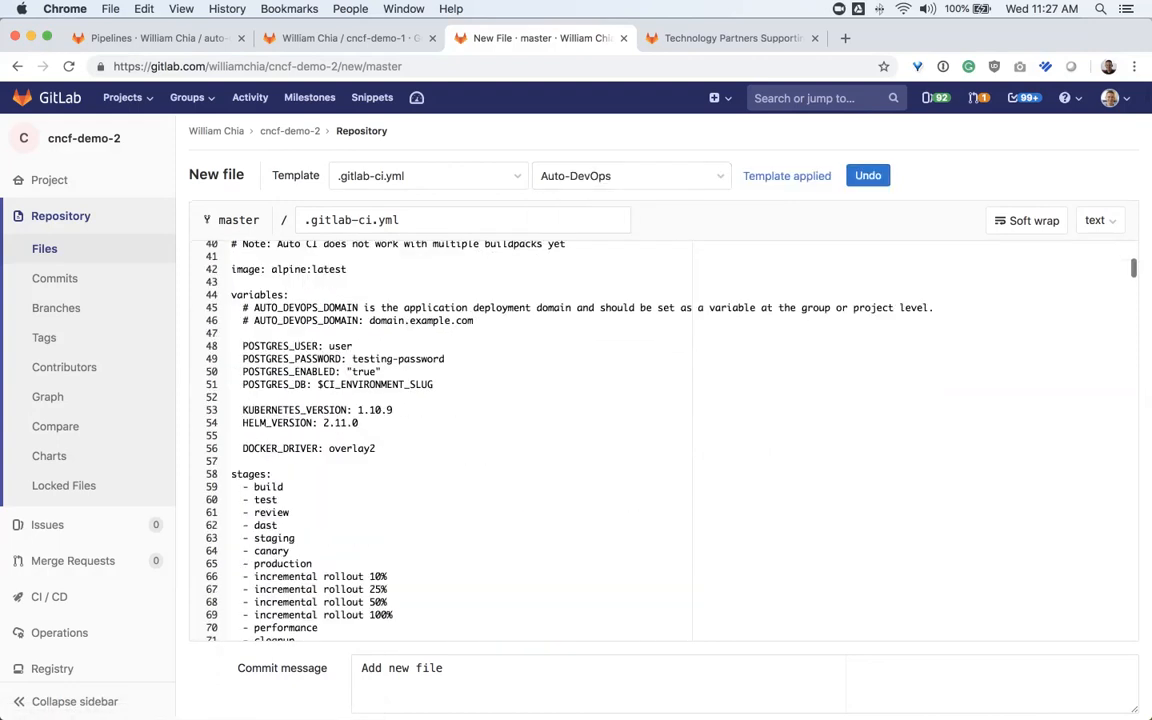
{"action": "scroll", "coordinate": [660, 440], "scroll_direction": "down", "scroll_amount": 10}
{"action": "scroll", "coordinate": [660, 440], "scroll_direction": "down", "scroll_amount": 10}
{"action": "scroll", "coordinate": [660, 440], "scroll_direction": "down", "scroll_amount": 10}
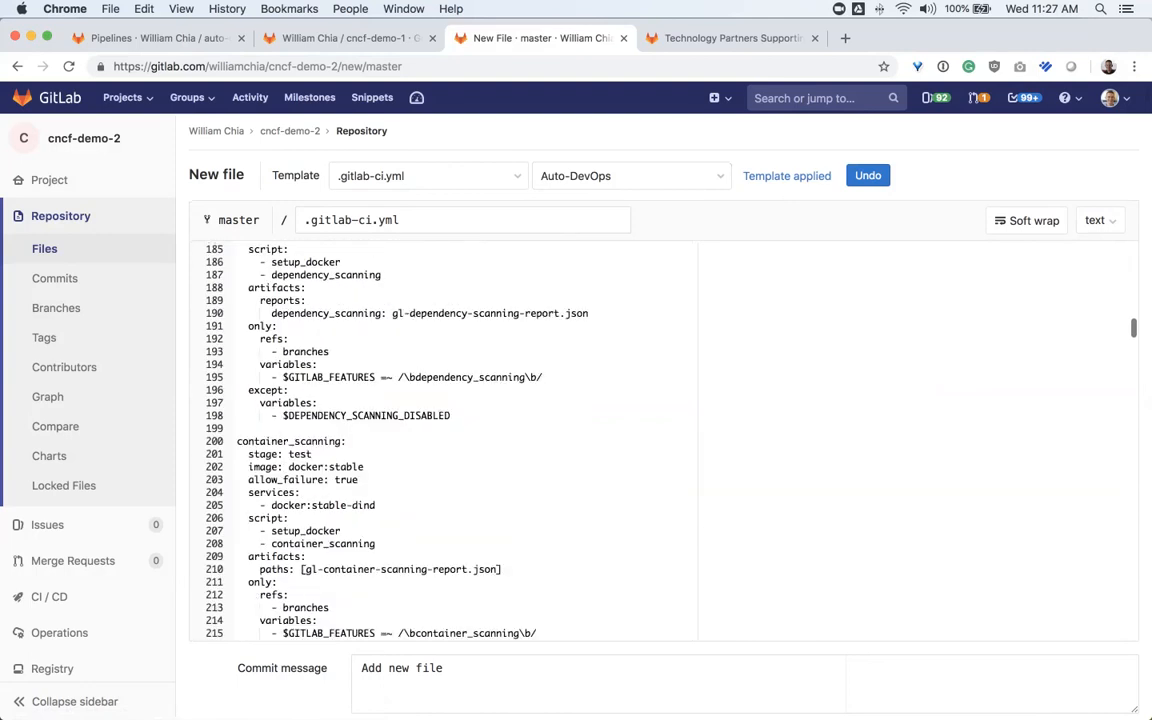
{"action": "scroll", "coordinate": [660, 440], "scroll_direction": "down", "scroll_amount": 3}
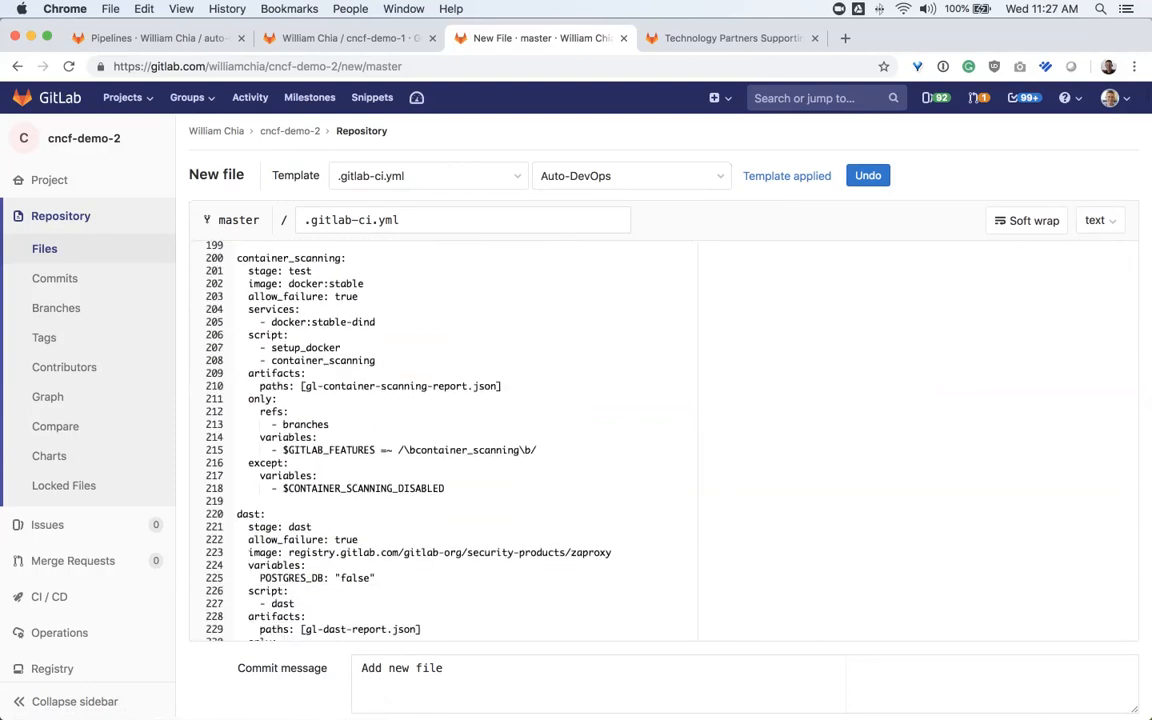
{"action": "scroll", "coordinate": [660, 440], "scroll_direction": "down", "scroll_amount": 4}
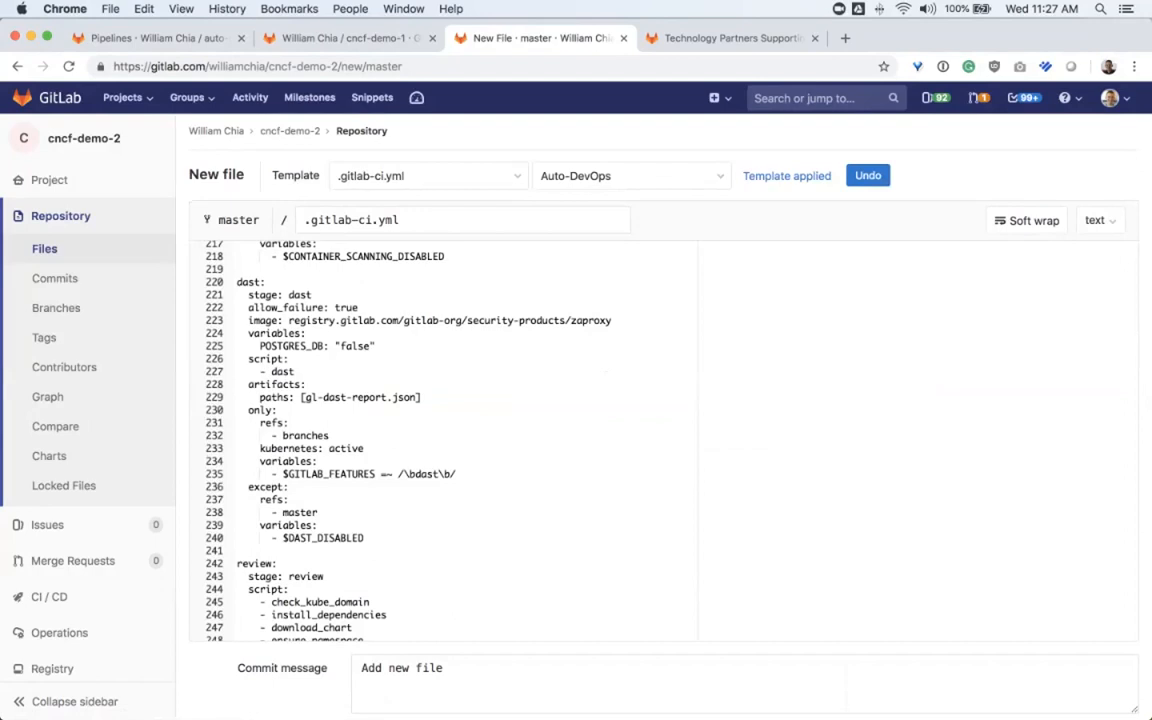
Step: Discard the unsaved draft and view the existing .gitlab-ci.yml in cncf-demo-2
{"action": "left_click", "coordinate": [290, 131]}
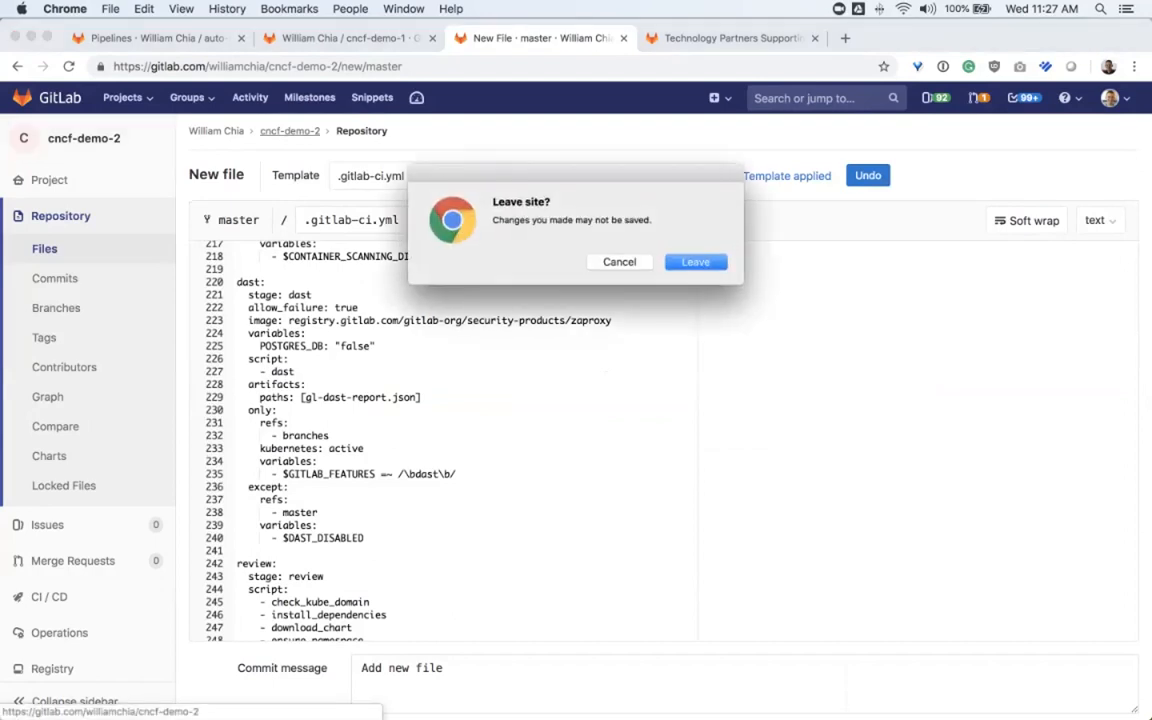
{"action": "key", "text": "Return"}
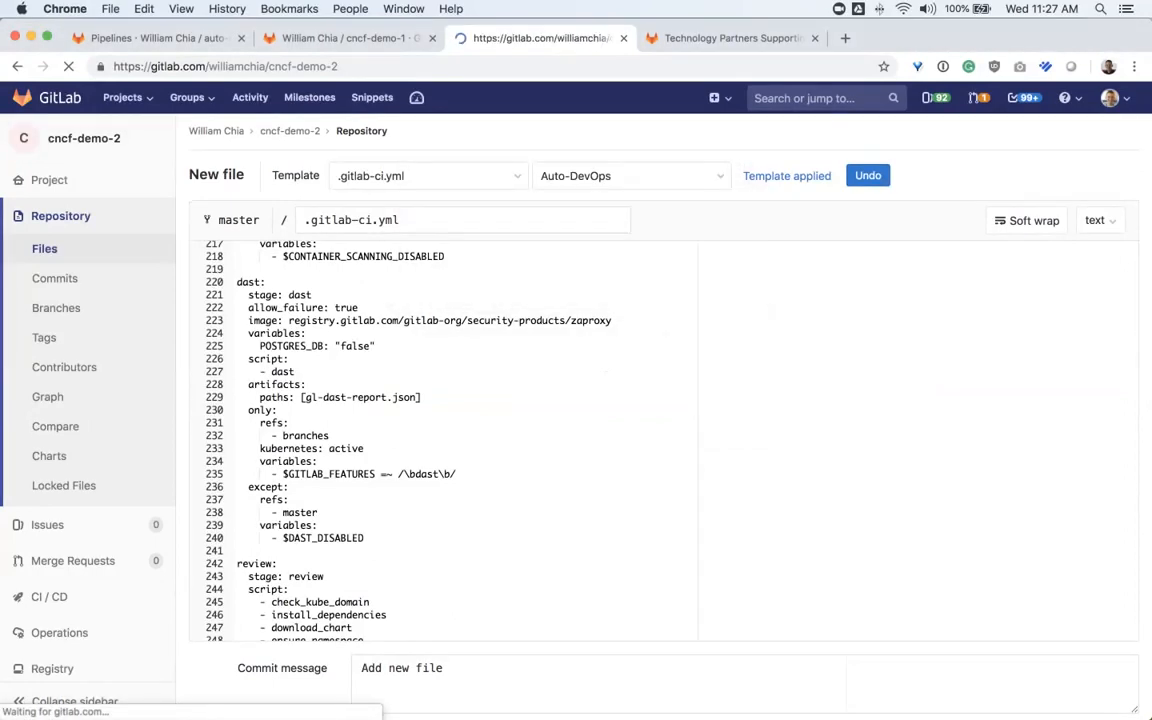
{"action": "scroll", "coordinate": [660, 400], "scroll_direction": "down", "scroll_amount": 4}
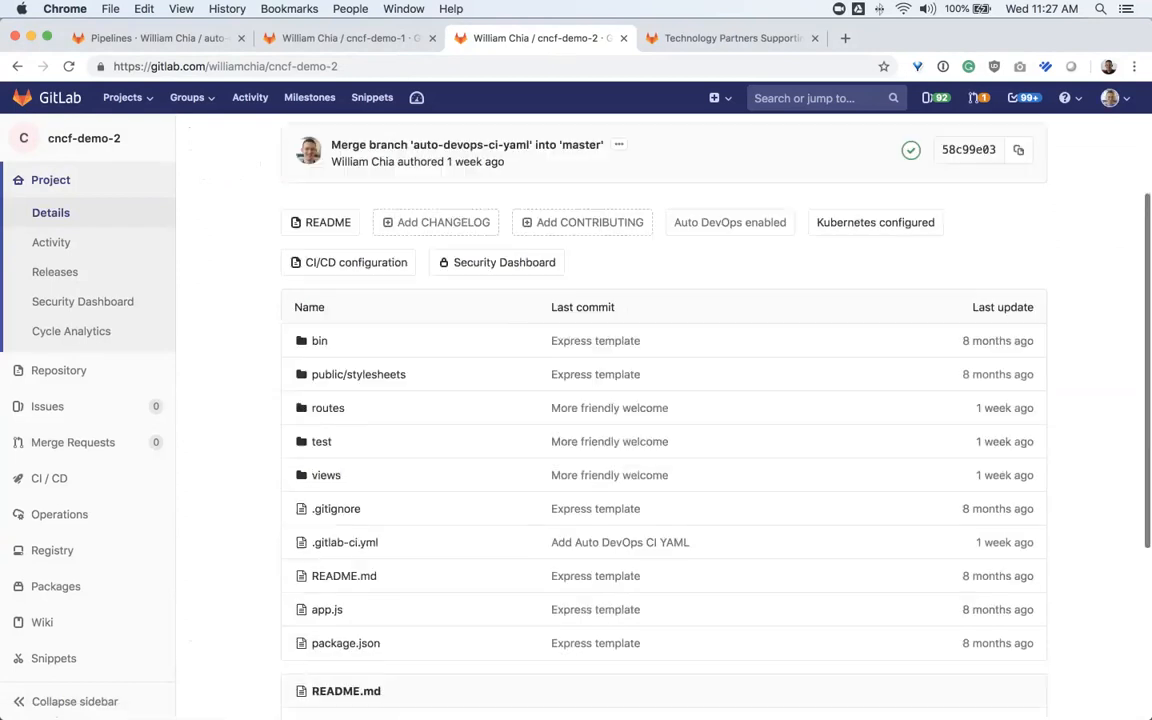
{"action": "scroll", "coordinate": [660, 330], "scroll_direction": "down", "scroll_amount": 1}
{"action": "scroll", "coordinate": [660, 330], "scroll_direction": "down", "scroll_amount": 3}
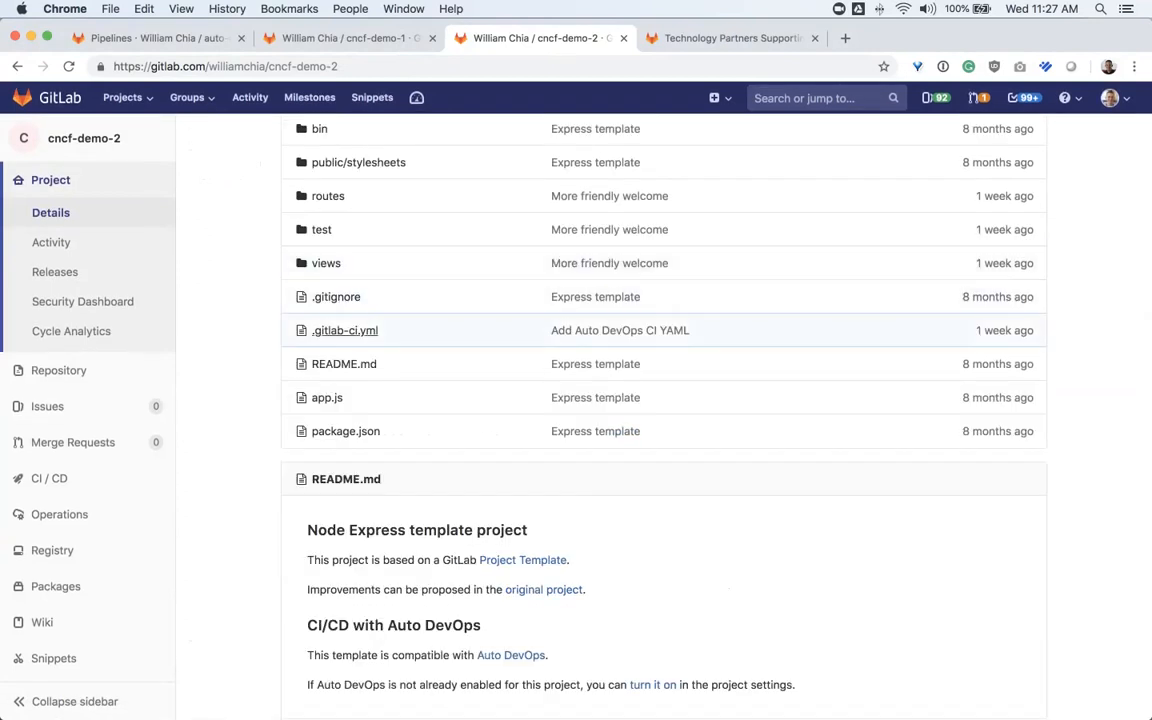
{"action": "left_click", "coordinate": [345, 330]}
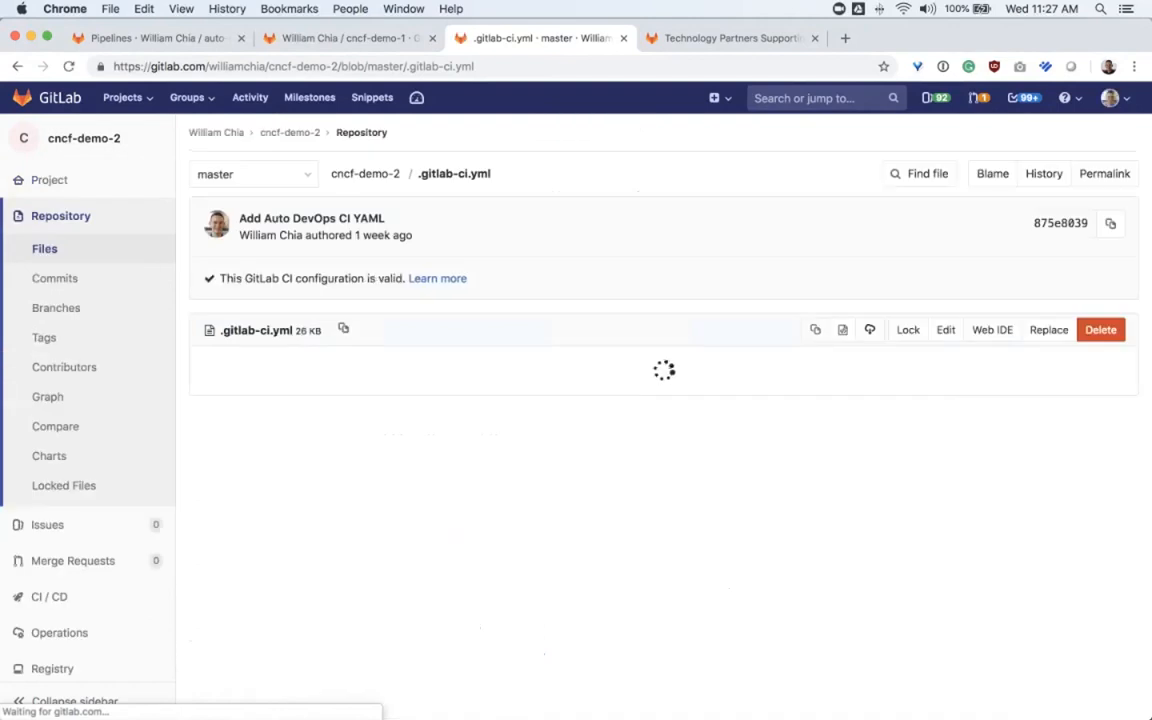
{"action": "scroll", "coordinate": [660, 450], "scroll_direction": "down", "scroll_amount": 1}
{"action": "scroll", "coordinate": [660, 450], "scroll_direction": "down", "scroll_amount": 2}
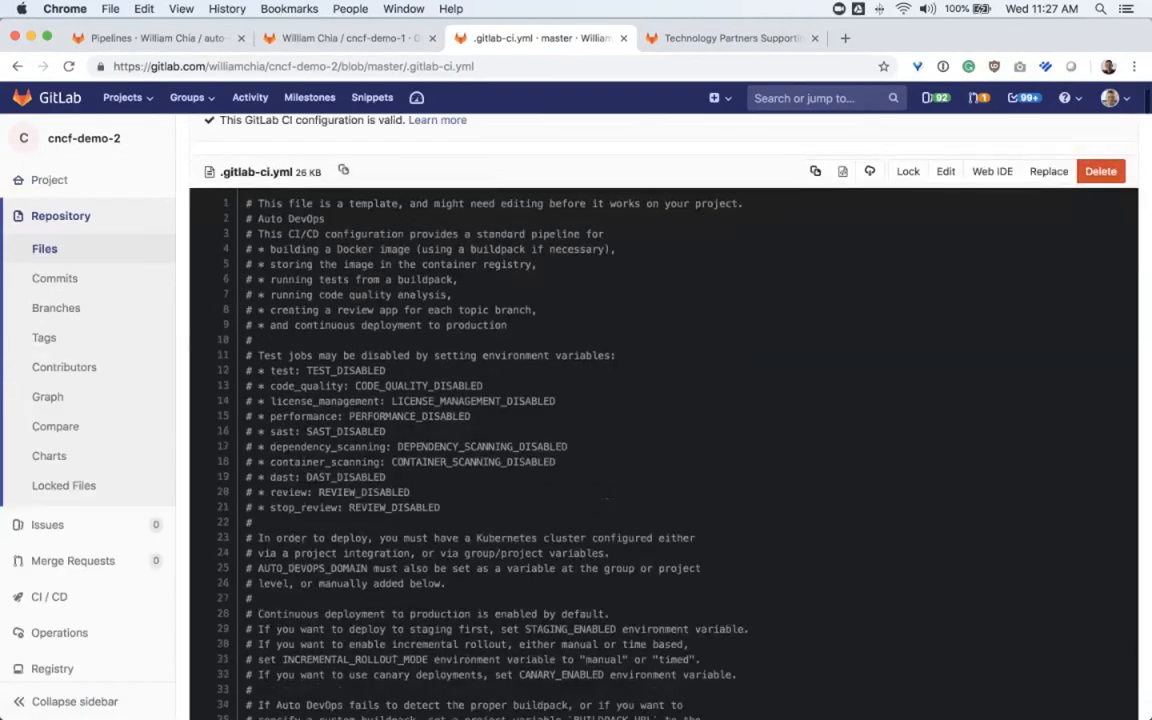
{"action": "scroll", "coordinate": [660, 450], "scroll_direction": "down", "scroll_amount": 3}
{"action": "scroll", "coordinate": [660, 450], "scroll_direction": "down", "scroll_amount": 5}
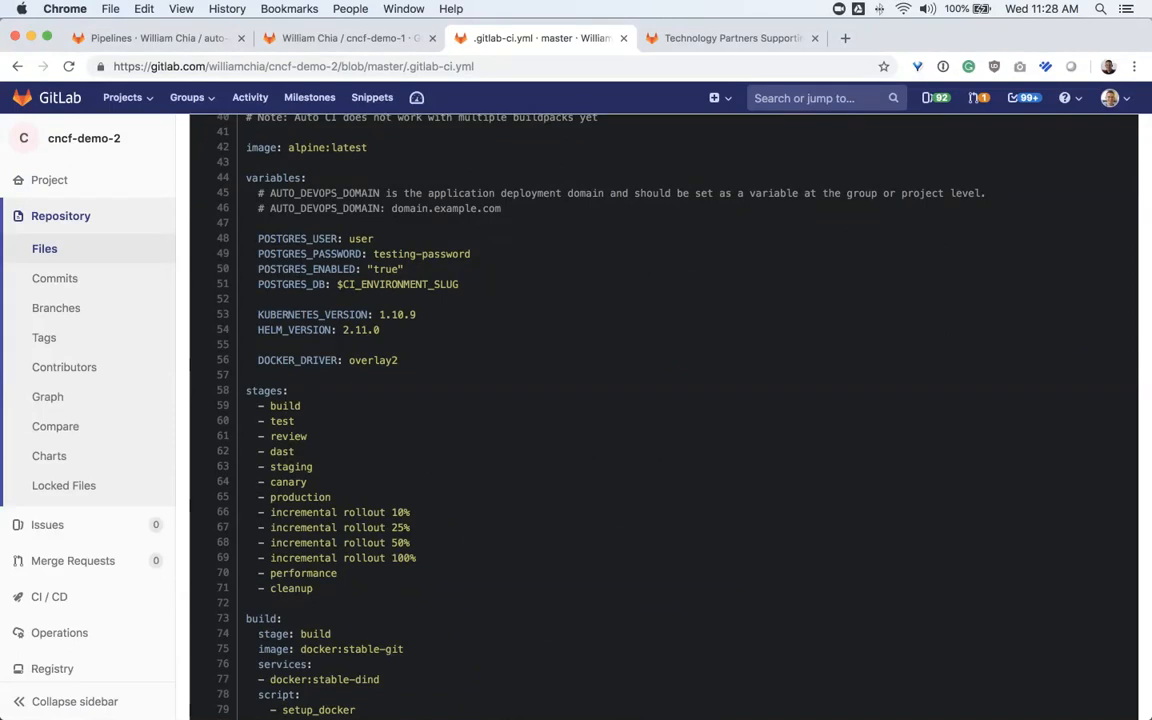
{"action": "scroll", "coordinate": [660, 415], "scroll_direction": "down", "scroll_amount": 1}
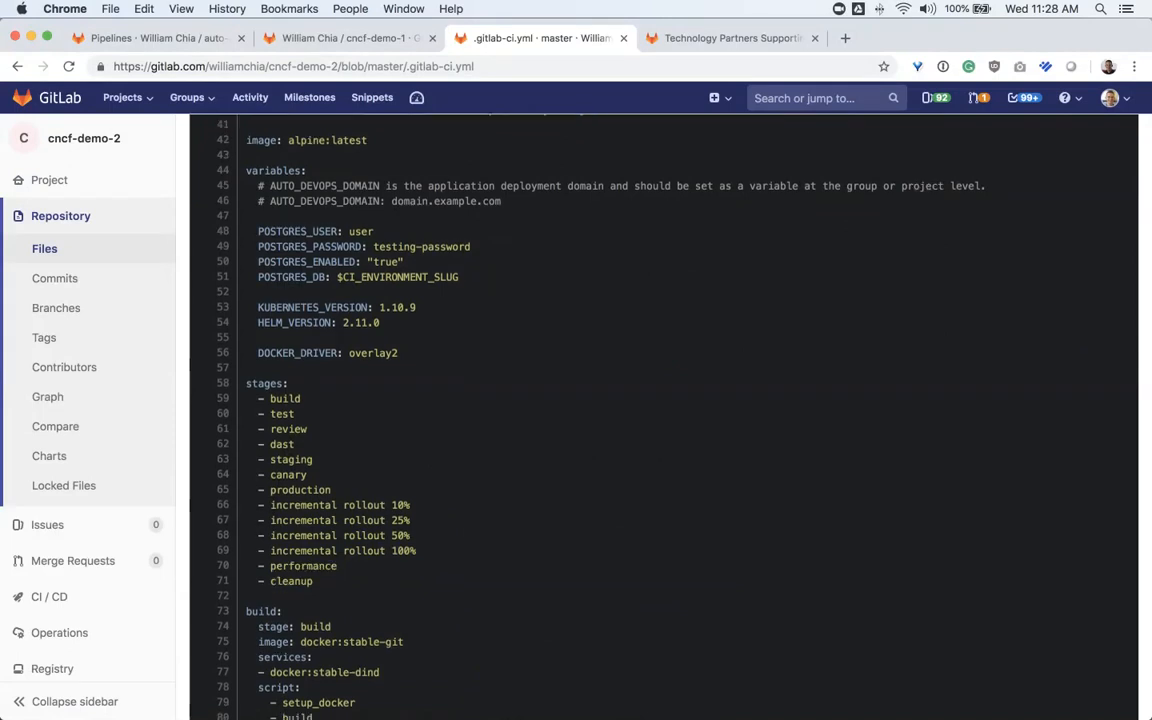
{"action": "scroll", "coordinate": [660, 415], "scroll_direction": "down", "scroll_amount": 7}
{"action": "scroll", "coordinate": [660, 415], "scroll_direction": "down", "scroll_amount": 10}
{"action": "scroll", "coordinate": [660, 415], "scroll_direction": "down", "scroll_amount": 5}
{"action": "scroll", "coordinate": [660, 415], "scroll_direction": "down", "scroll_amount": 5}
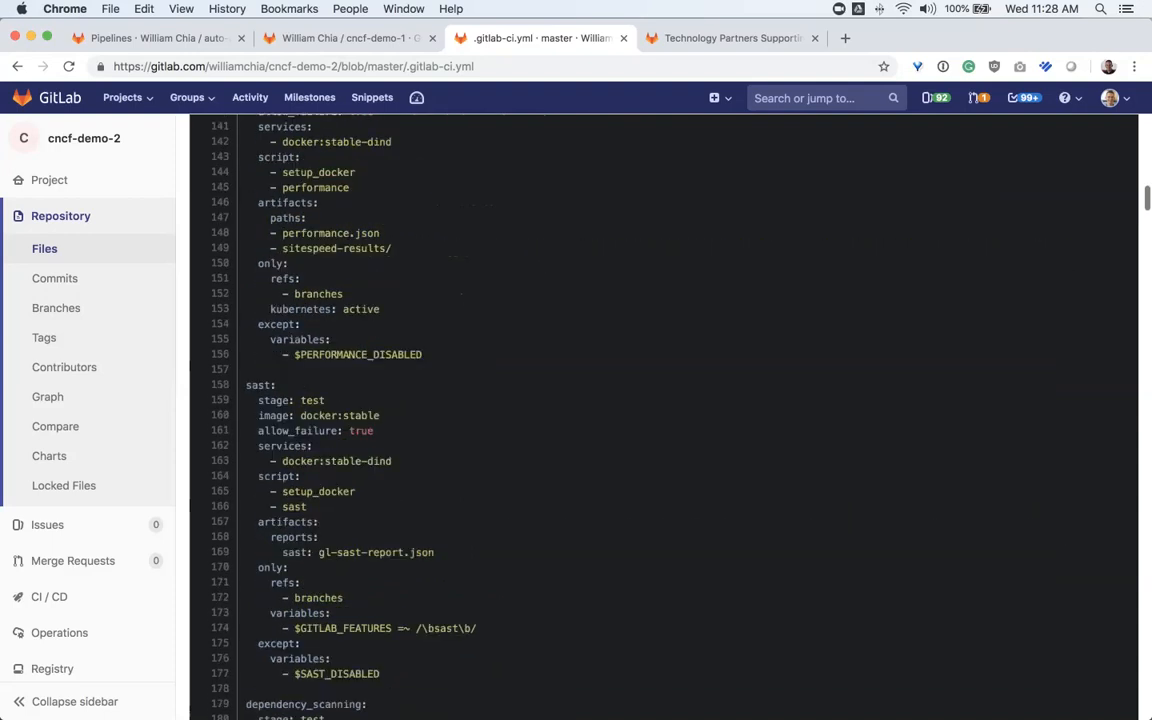
{"action": "scroll", "coordinate": [660, 415], "scroll_direction": "down", "scroll_amount": 3}
{"action": "scroll", "coordinate": [660, 415], "scroll_direction": "down", "scroll_amount": 7}
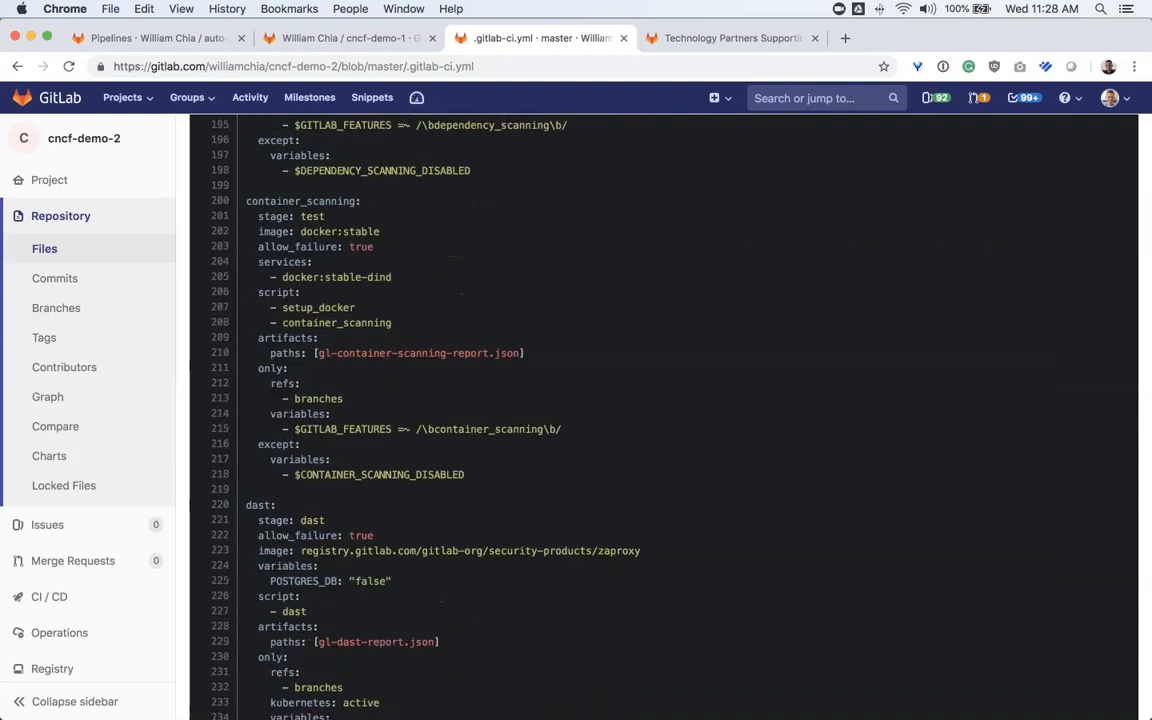
{"action": "scroll", "coordinate": [660, 415], "scroll_direction": "down", "scroll_amount": 7}
{"action": "scroll", "coordinate": [660, 415], "scroll_direction": "down", "scroll_amount": 3}
{"action": "scroll", "coordinate": [660, 415], "scroll_direction": "down", "scroll_amount": 15}
{"action": "scroll", "coordinate": [660, 415], "scroll_direction": "down", "scroll_amount": 20}
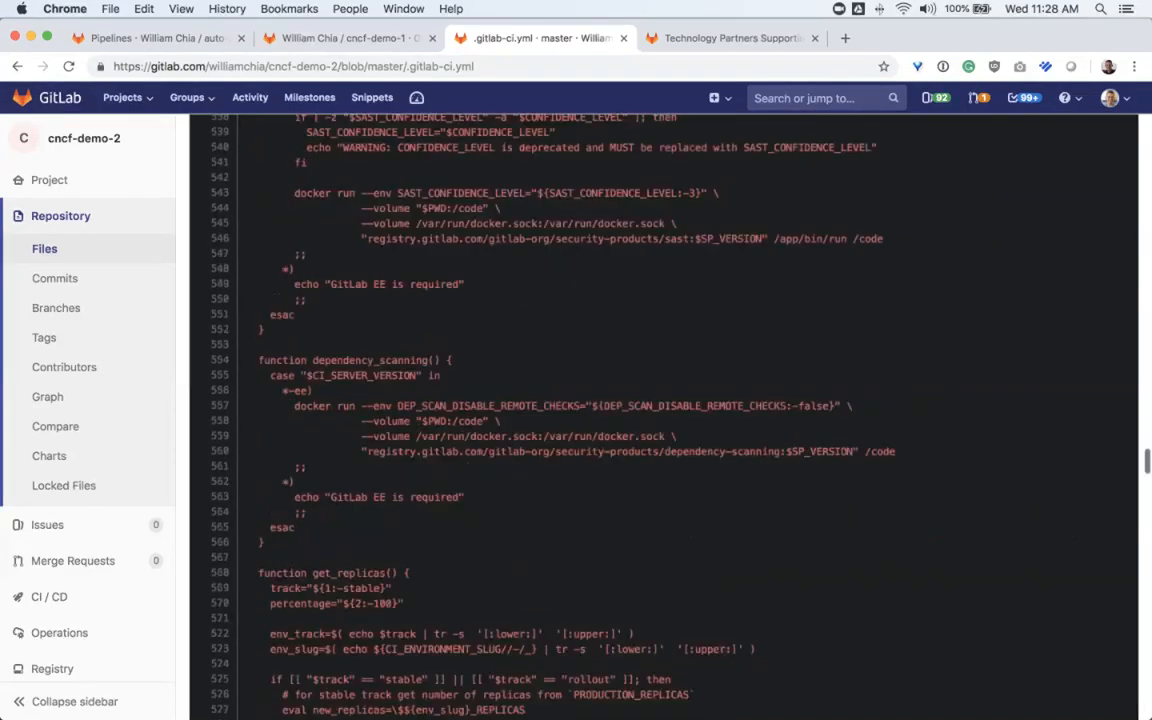
{"action": "scroll", "coordinate": [660, 415], "scroll_direction": "down", "scroll_amount": 20}
{"action": "scroll", "coordinate": [660, 415], "scroll_direction": "down", "scroll_amount": 20}
{"action": "scroll", "coordinate": [660, 415], "scroll_direction": "down", "scroll_amount": 20}
{"action": "scroll", "coordinate": [660, 415], "scroll_direction": "down", "scroll_amount": 10}
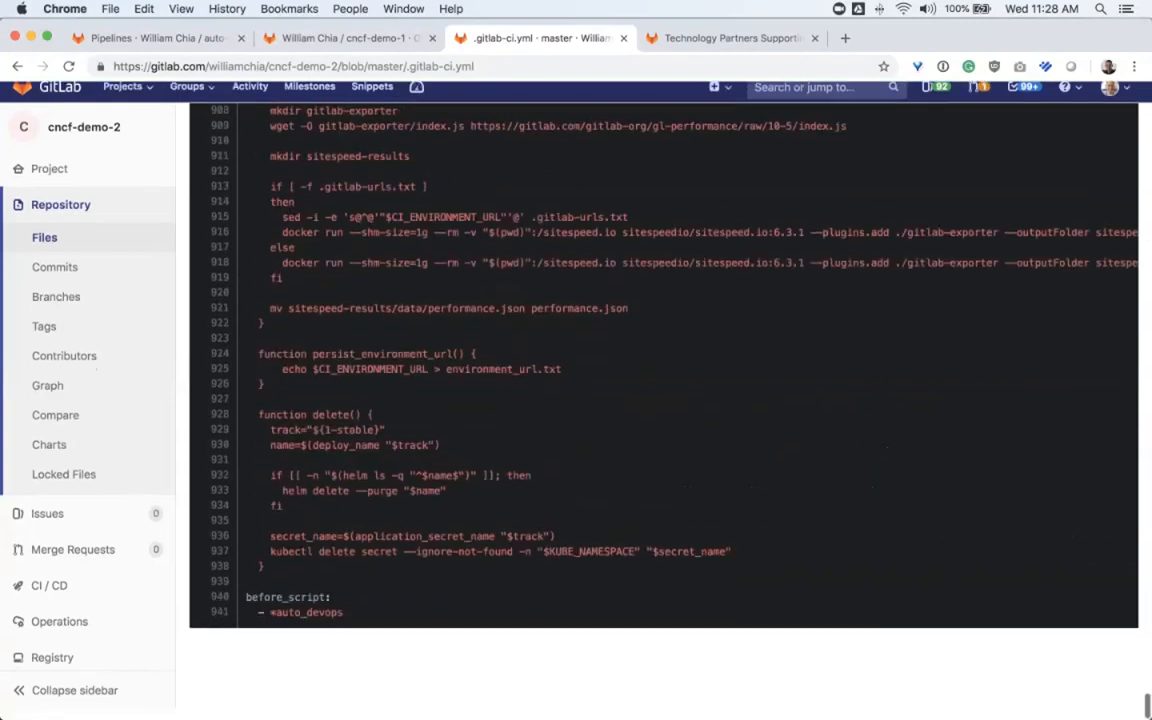
{"action": "scroll", "coordinate": [660, 415], "scroll_direction": "up", "scroll_amount": 10}
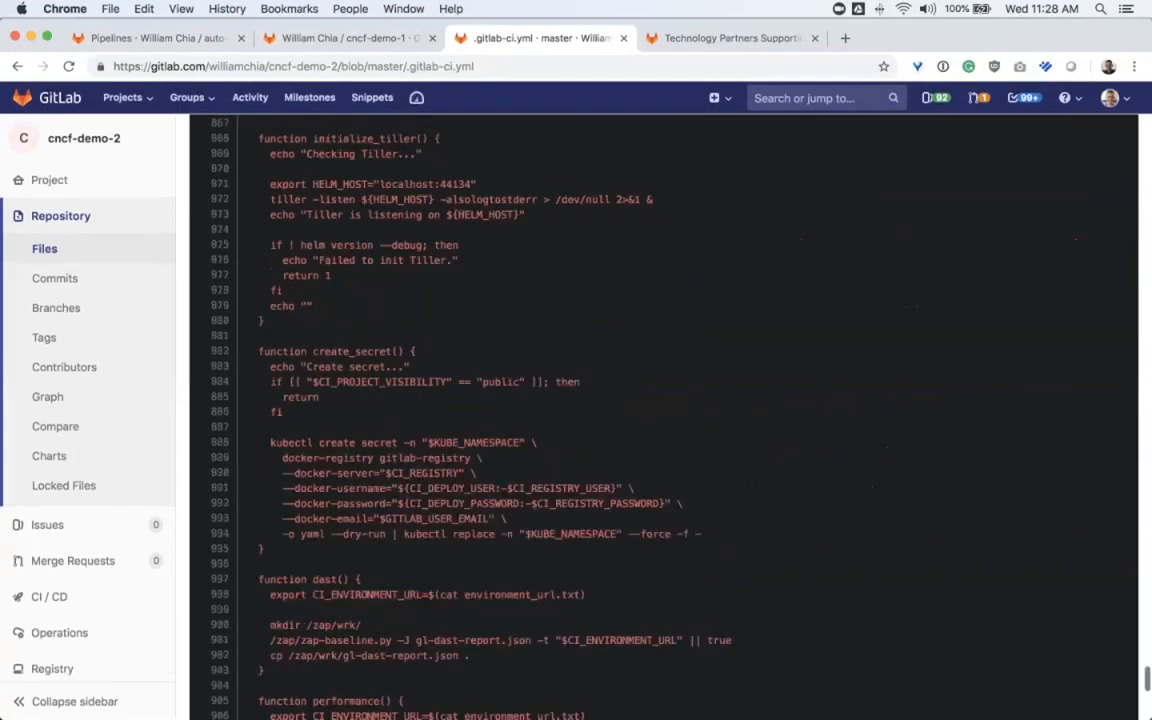
{"action": "scroll", "coordinate": [660, 415], "scroll_direction": "up", "scroll_amount": 8}
{"action": "scroll", "coordinate": [660, 415], "scroll_direction": "up", "scroll_amount": 3}
{"action": "scroll", "coordinate": [660, 415], "scroll_direction": "up", "scroll_amount": 20}
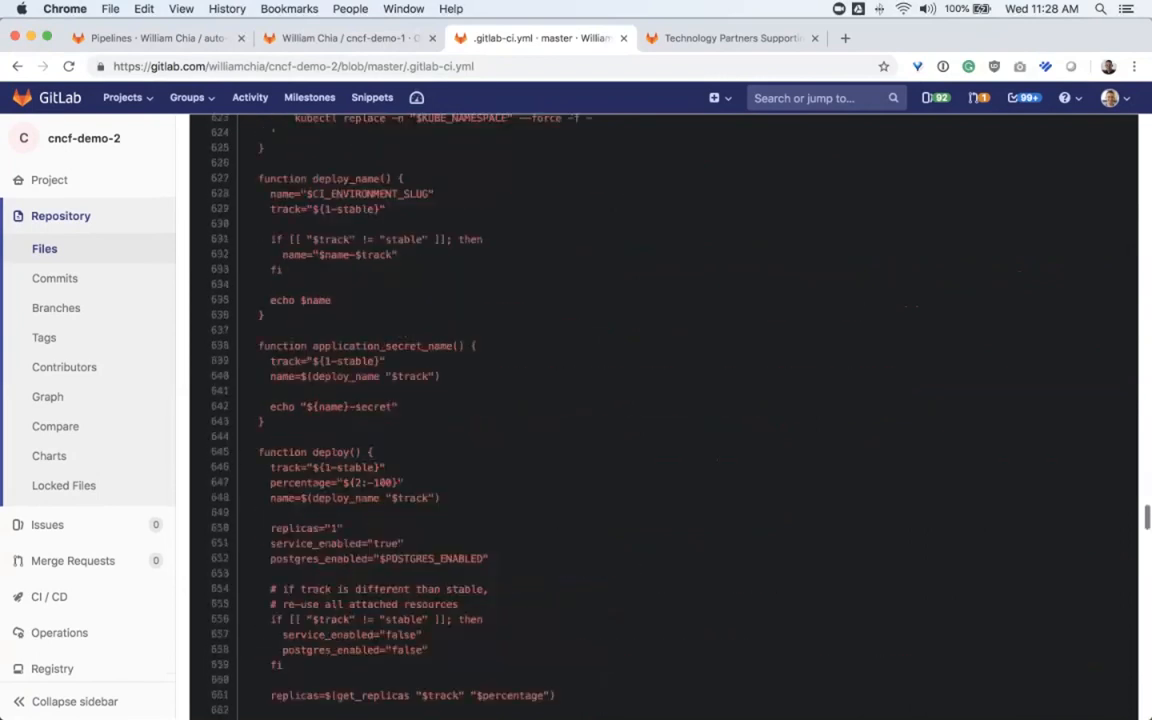
{"action": "scroll", "coordinate": [660, 415], "scroll_direction": "up", "scroll_amount": 20}
{"action": "scroll", "coordinate": [660, 415], "scroll_direction": "up", "scroll_amount": 18}
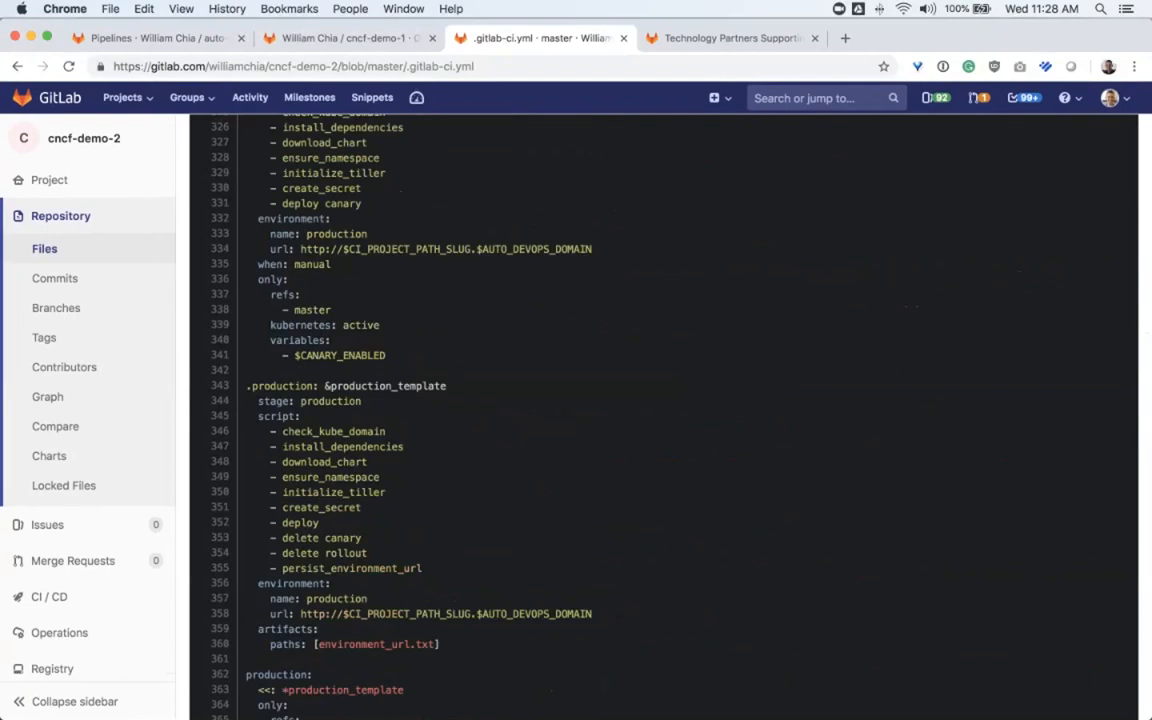
{"action": "scroll", "coordinate": [660, 415], "scroll_direction": "up", "scroll_amount": 5}
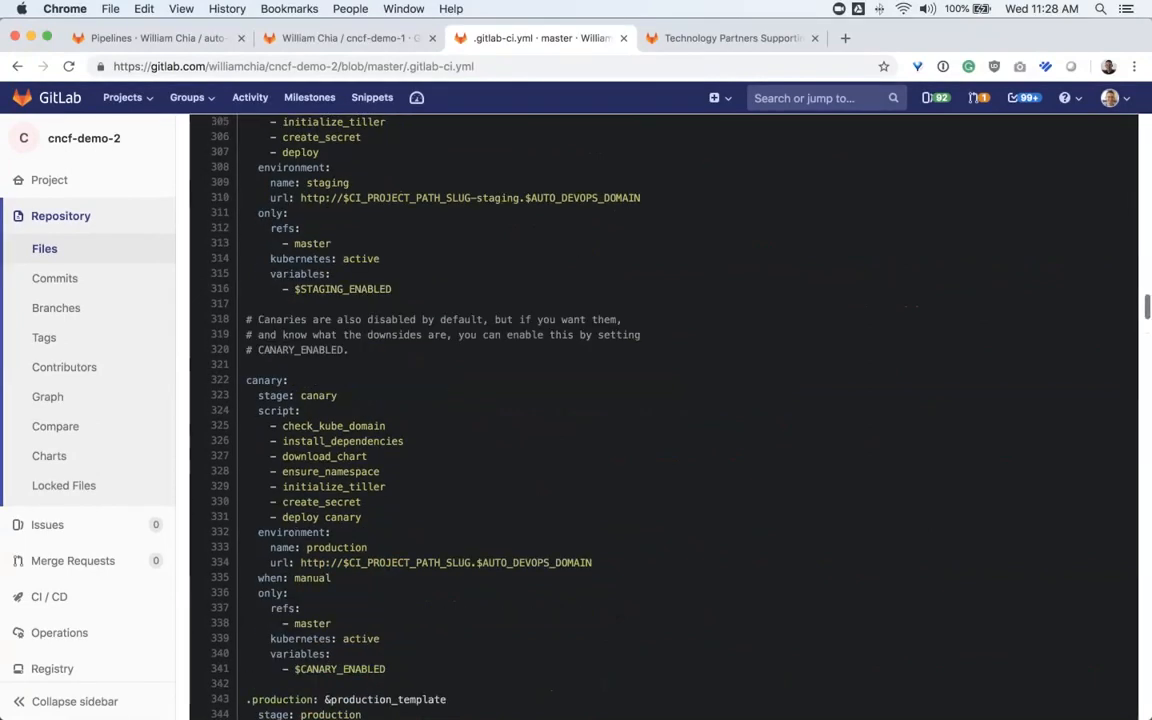
{"action": "scroll", "coordinate": [660, 415], "scroll_direction": "up", "scroll_amount": 15}
{"action": "scroll", "coordinate": [660, 415], "scroll_direction": "up", "scroll_amount": 18}
{"action": "scroll", "coordinate": [660, 415], "scroll_direction": "up", "scroll_amount": 3}
{"action": "scroll", "coordinate": [660, 415], "scroll_direction": "up", "scroll_amount": 1}
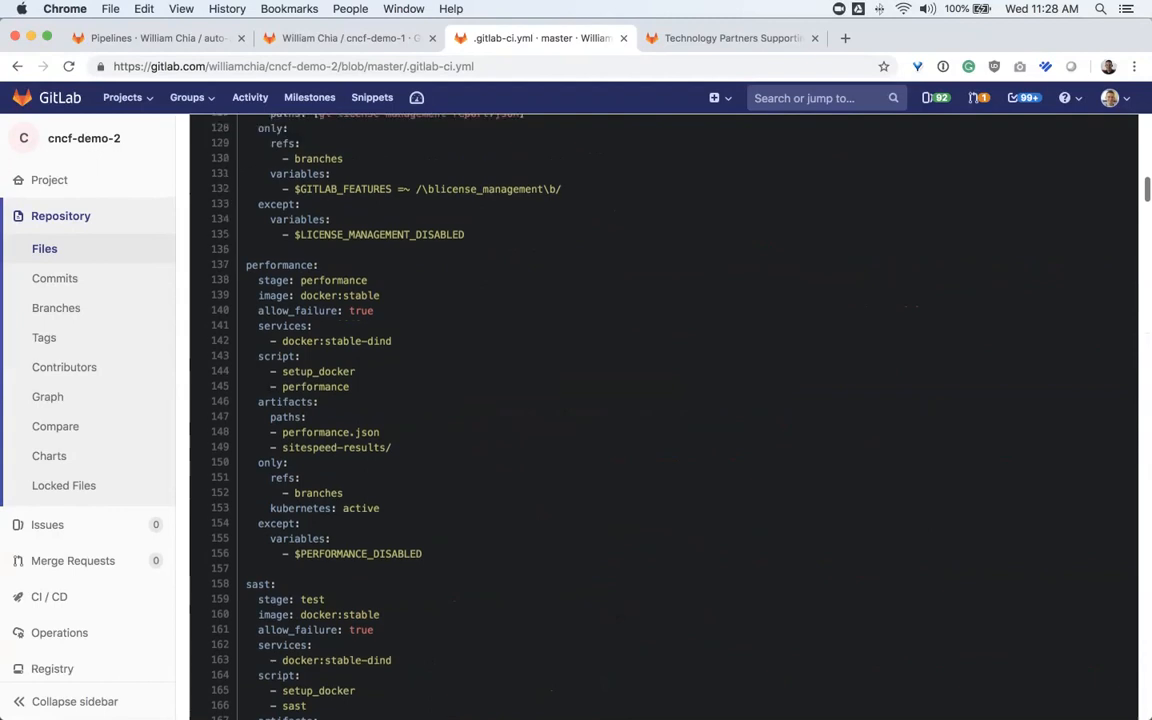
{"action": "scroll", "coordinate": [660, 415], "scroll_direction": "up", "scroll_amount": 10}
{"action": "scroll", "coordinate": [660, 415], "scroll_direction": "up", "scroll_amount": 3}
{"action": "scroll", "coordinate": [660, 415], "scroll_direction": "up", "scroll_amount": 7}
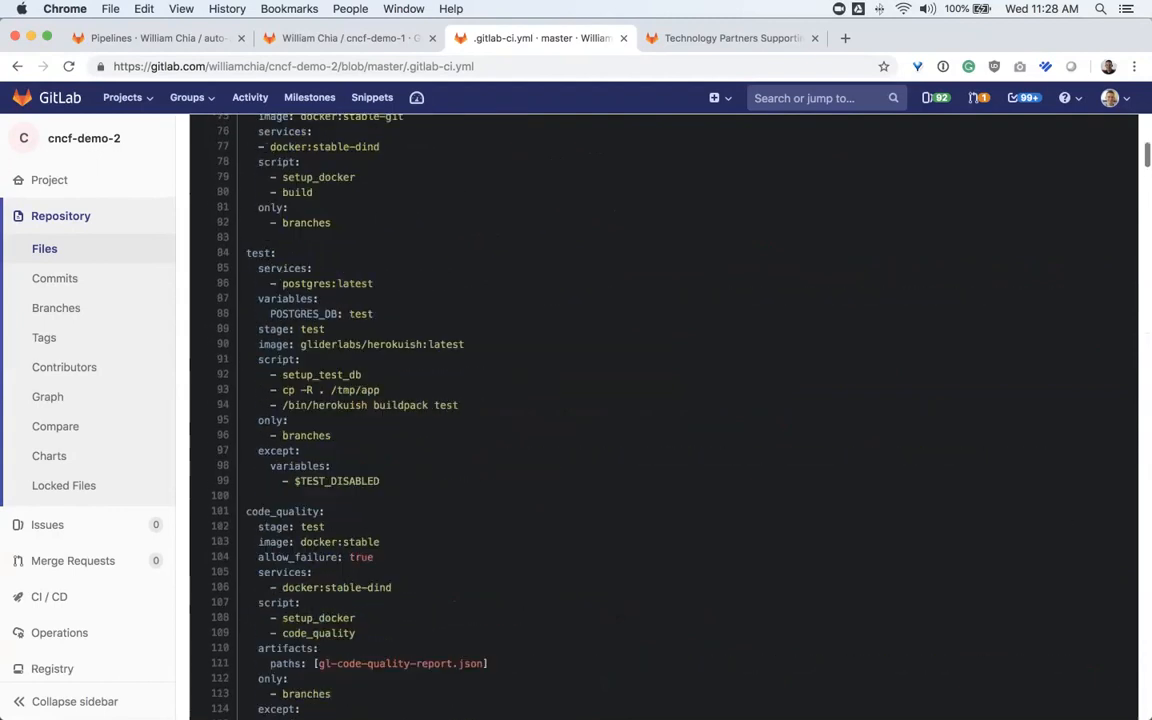
{"action": "scroll", "coordinate": [660, 415], "scroll_direction": "up", "scroll_amount": 1}
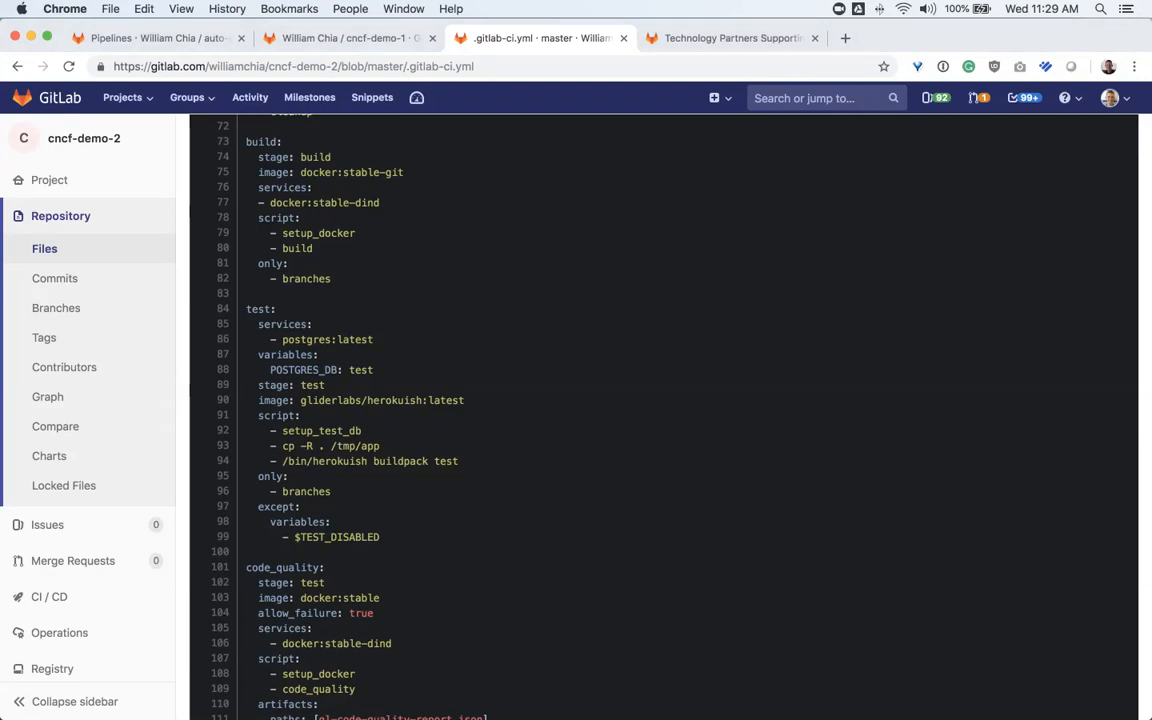
{"action": "scroll", "coordinate": [663, 415], "scroll_direction": "down", "scroll_amount": 1}
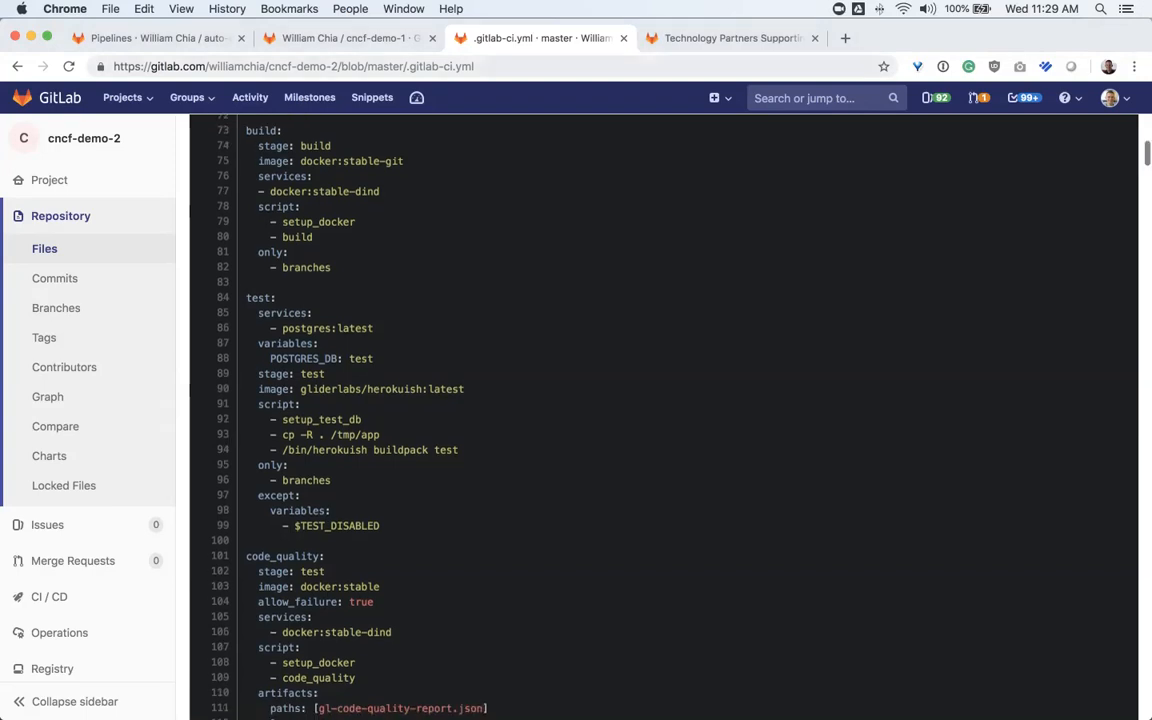
Step: Load about.gitlab.com in a new tab and go to its DevOps tools comparison page
{"action": "key", "text": "super+t"}
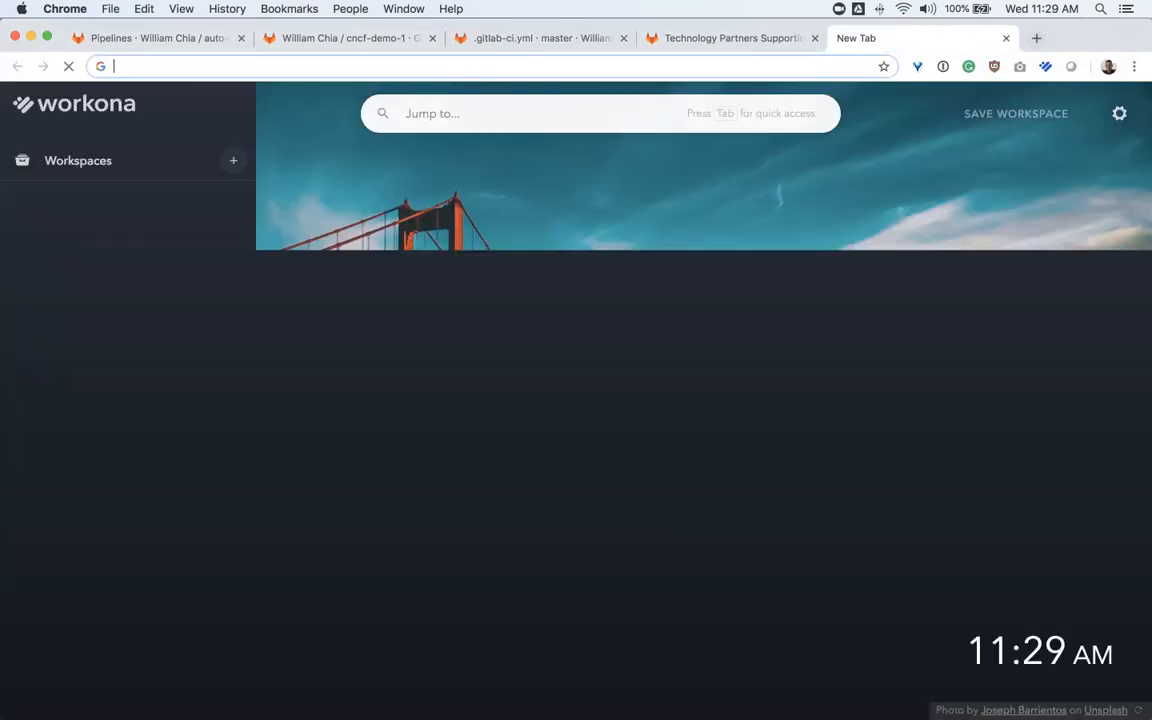
{"action": "type", "text": "about."}
{"action": "key", "text": "Return"}
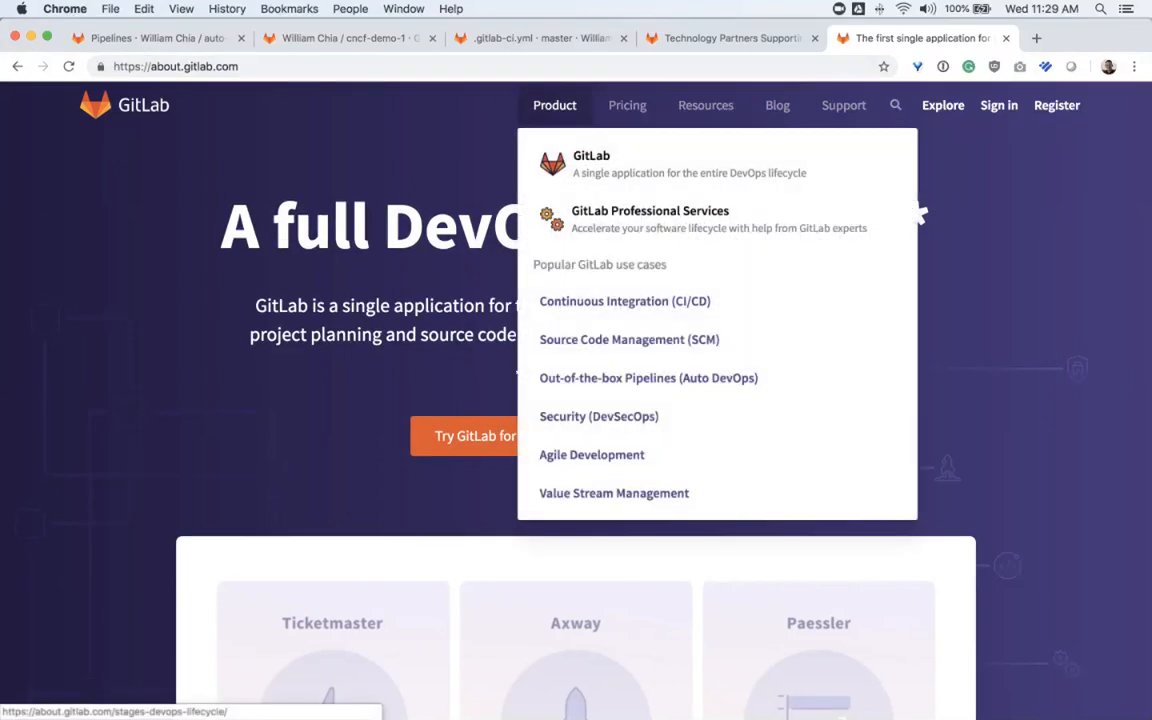
{"action": "scroll", "coordinate": [576, 400], "scroll_direction": "down", "scroll_amount": 15}
{"action": "scroll", "coordinate": [576, 400], "scroll_direction": "down", "scroll_amount": 15}
{"action": "scroll", "coordinate": [576, 400], "scroll_direction": "down", "scroll_amount": 15}
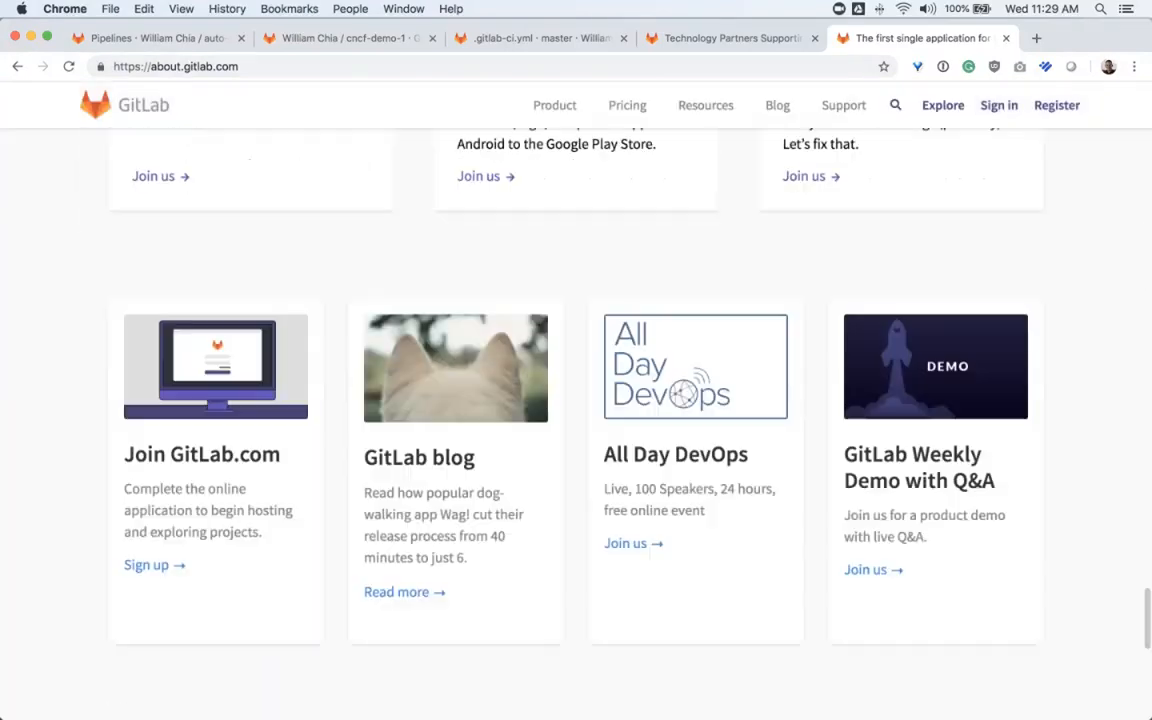
{"action": "scroll", "coordinate": [576, 400], "scroll_direction": "down", "scroll_amount": 15}
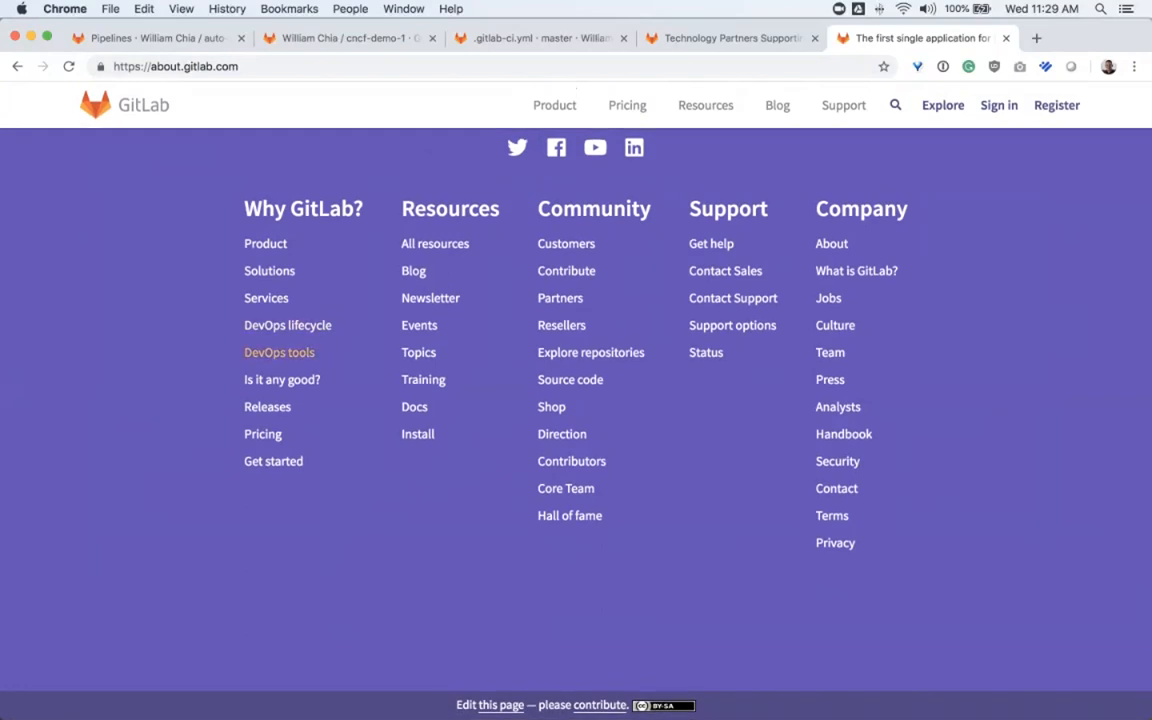
{"action": "left_click", "coordinate": [279, 352]}
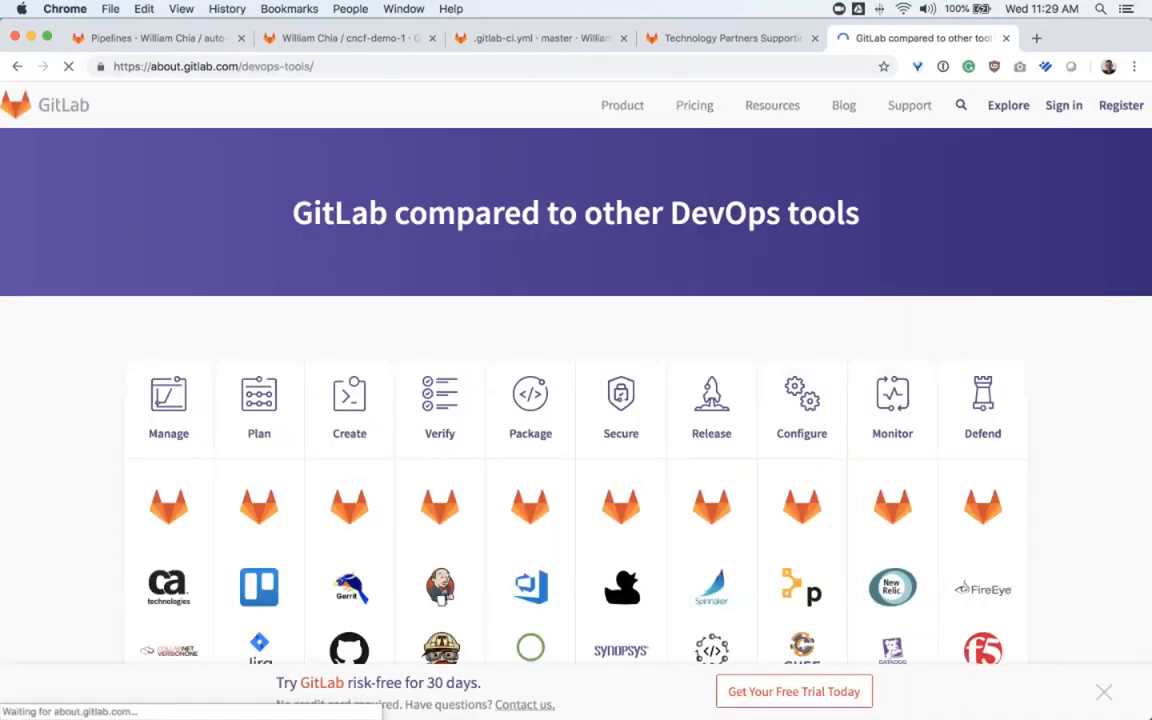
{"action": "scroll", "coordinate": [530, 400], "scroll_direction": "down", "scroll_amount": 2}
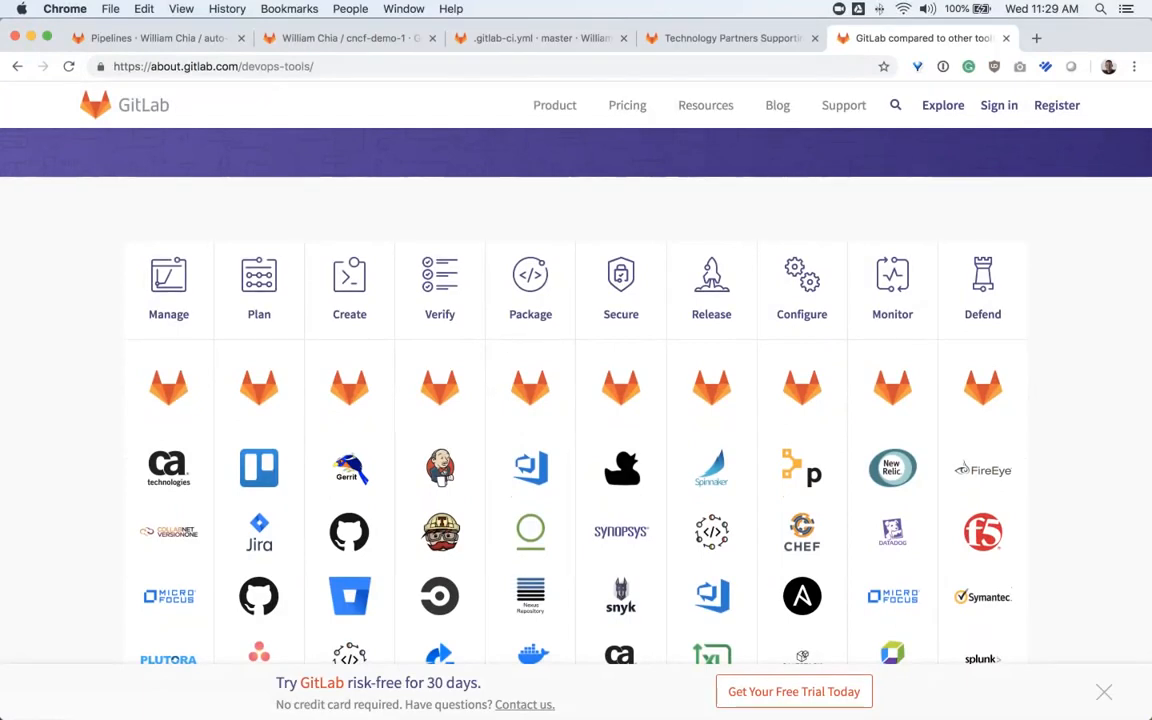
{"action": "scroll", "coordinate": [530, 360], "scroll_direction": "down", "scroll_amount": 5}
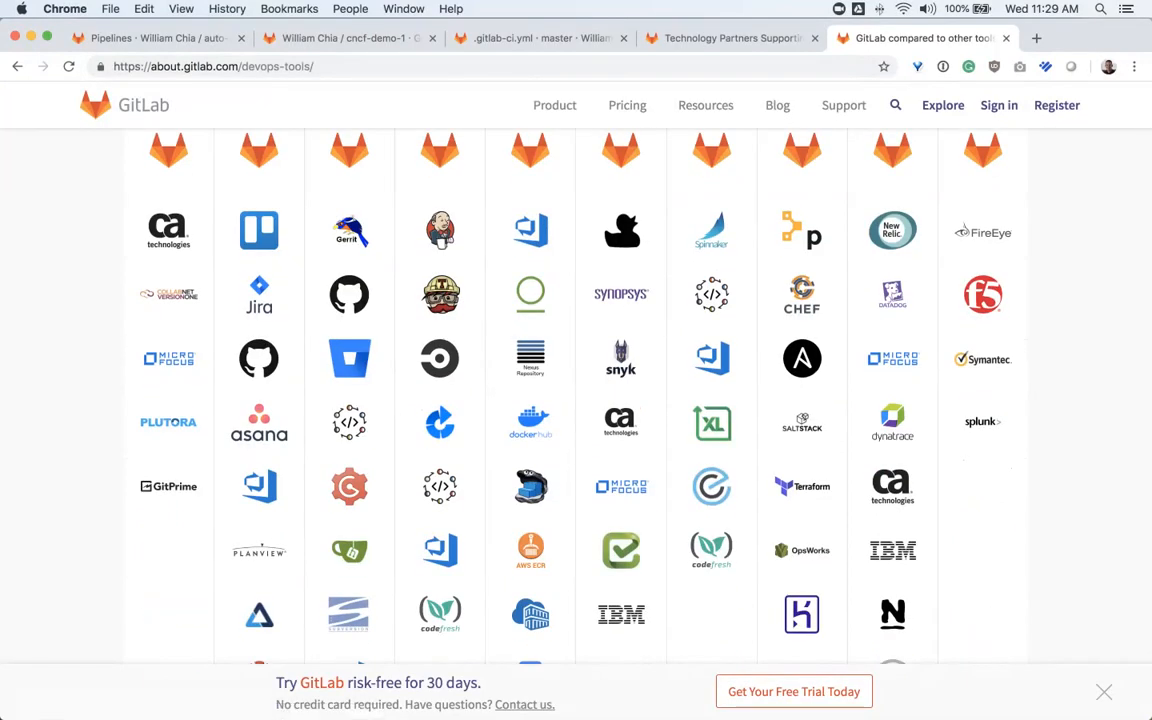
{"action": "scroll", "coordinate": [440, 300], "scroll_direction": "up", "scroll_amount": 2}
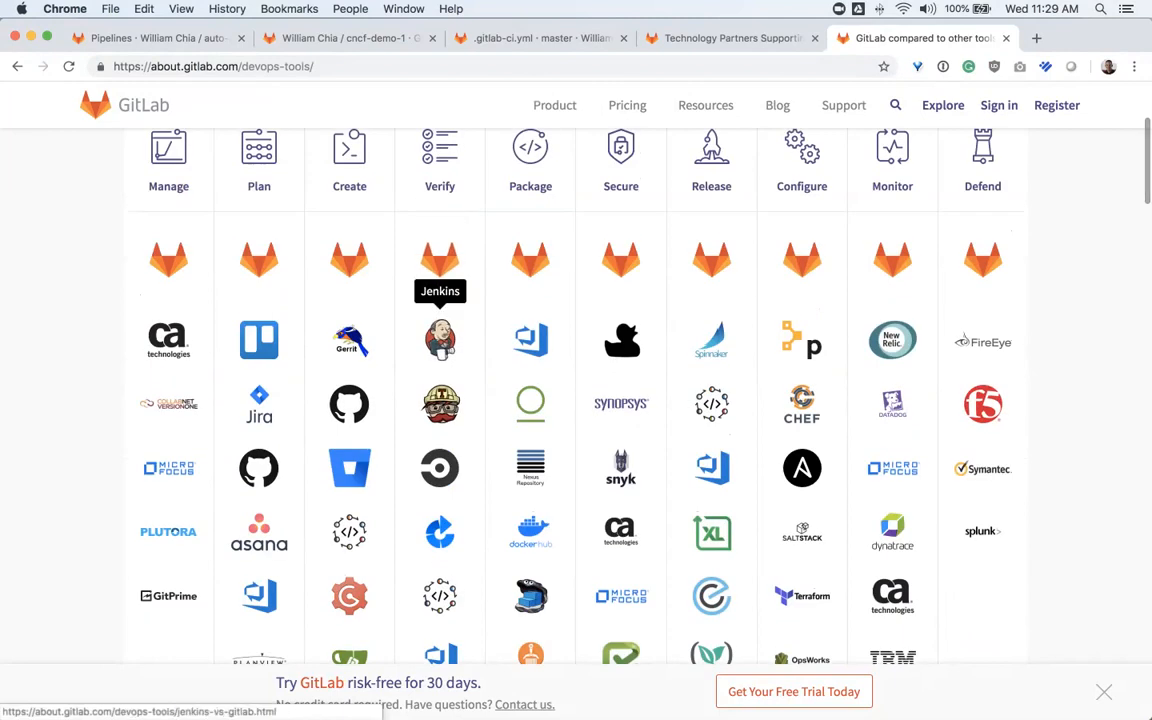
{"action": "scroll", "coordinate": [440, 335], "scroll_direction": "down", "scroll_amount": 1}
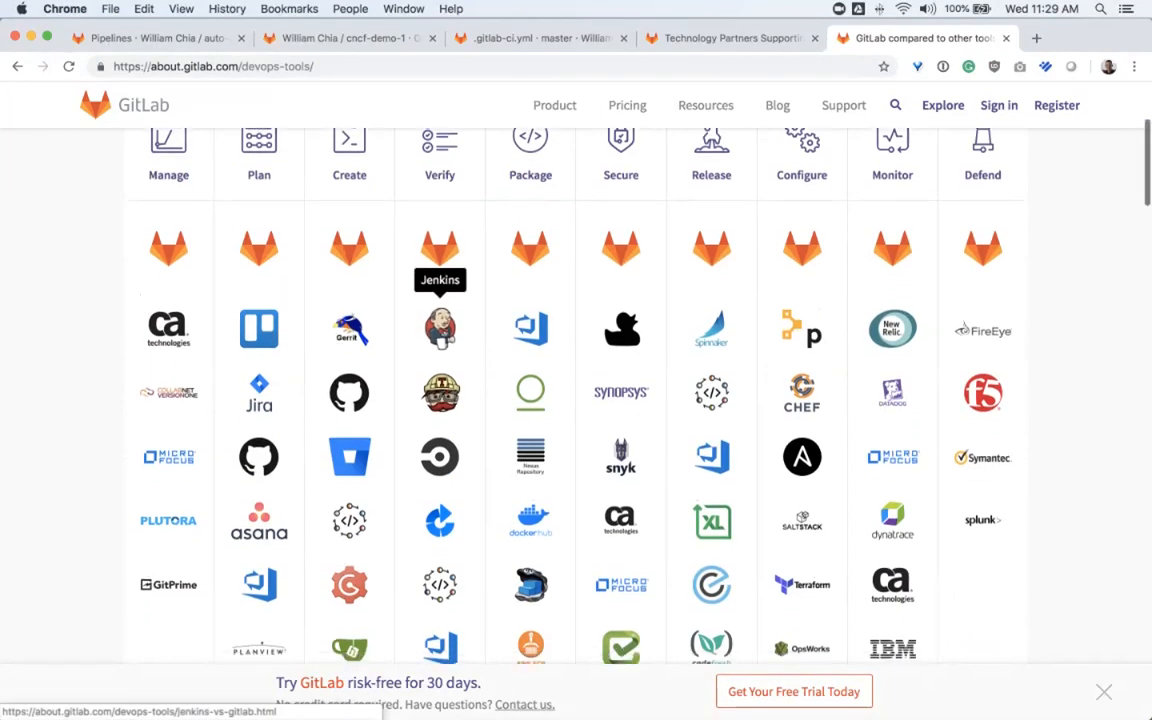
Step: Open the Jenkins vs GitLab comparison from the Verify logo grid
{"action": "left_click", "coordinate": [440, 328]}
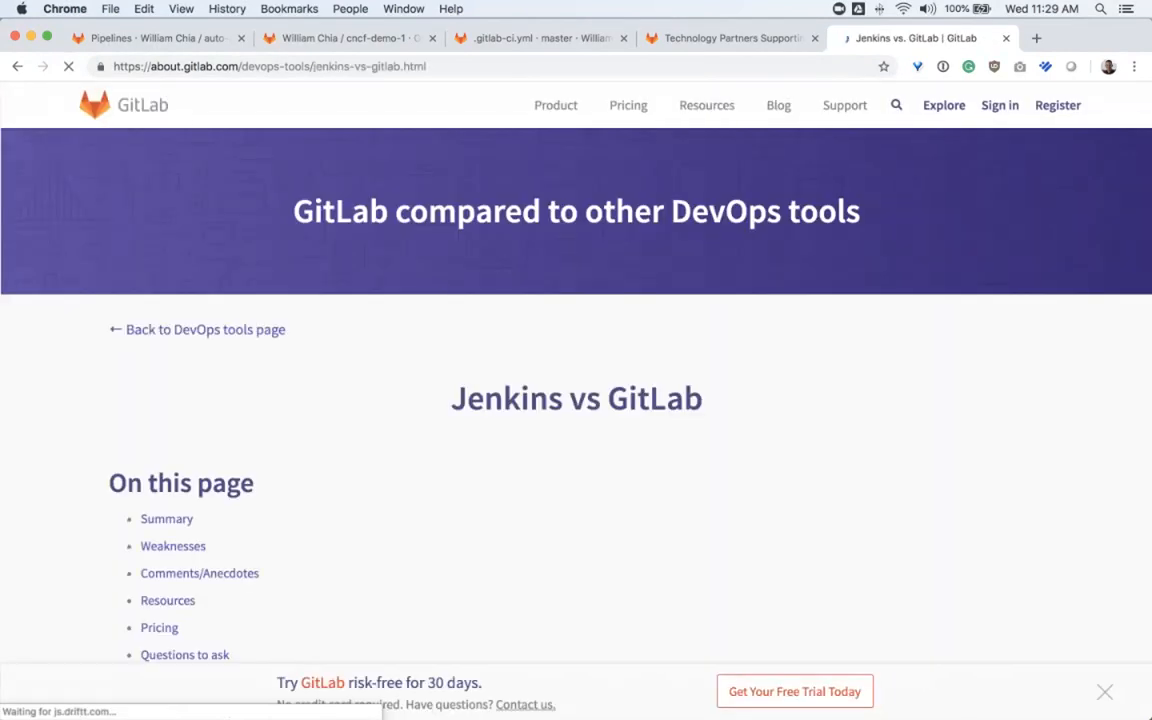
{"action": "scroll", "coordinate": [576, 400], "scroll_direction": "down", "scroll_amount": 5}
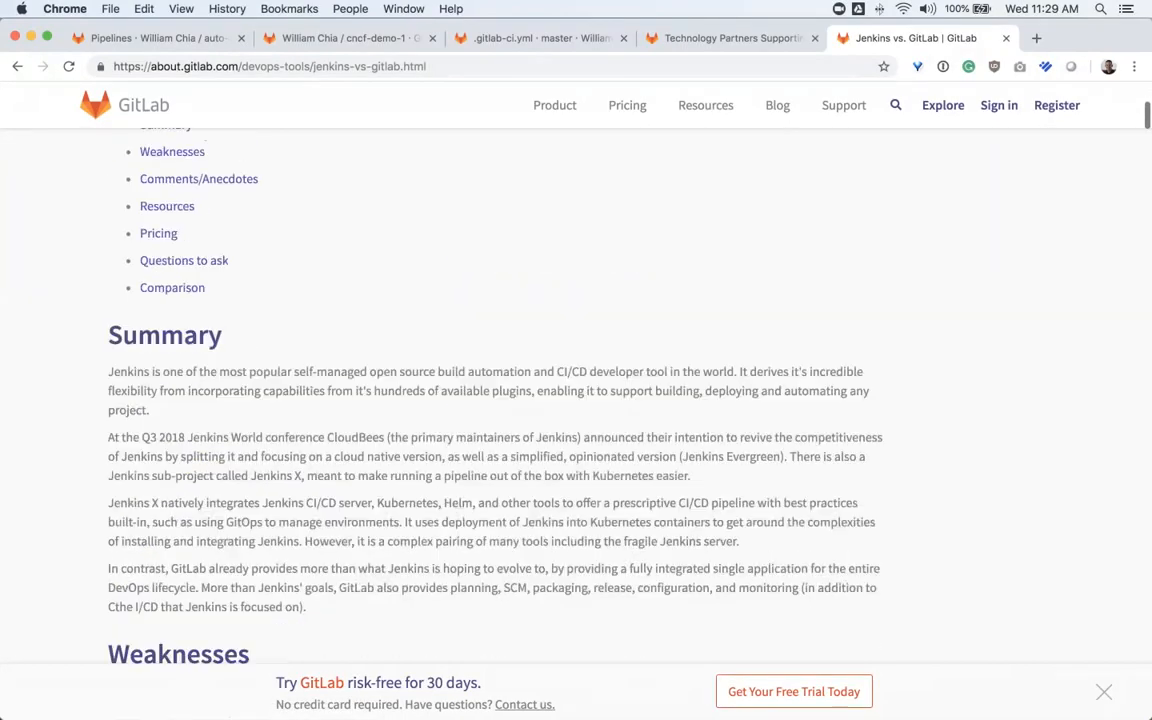
{"action": "scroll", "coordinate": [576, 400], "scroll_direction": "down", "scroll_amount": 5}
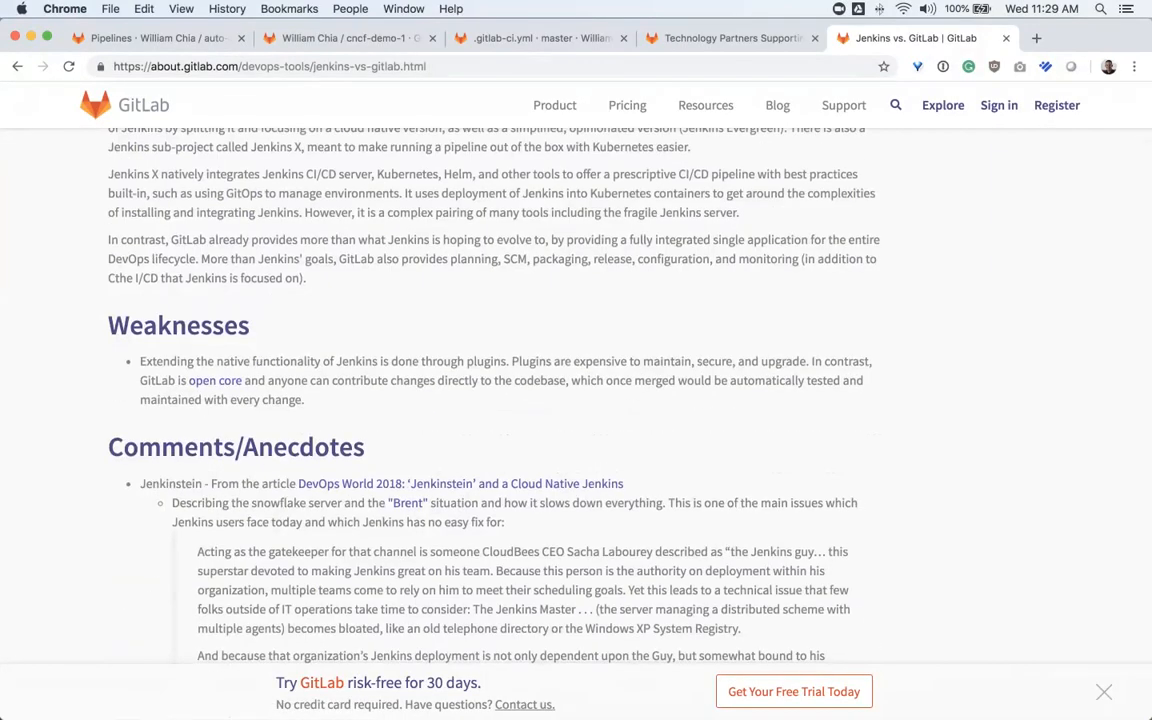
{"action": "scroll", "coordinate": [576, 400], "scroll_direction": "down", "scroll_amount": 5}
{"action": "scroll", "coordinate": [405, 248], "scroll_direction": "up", "scroll_amount": 10}
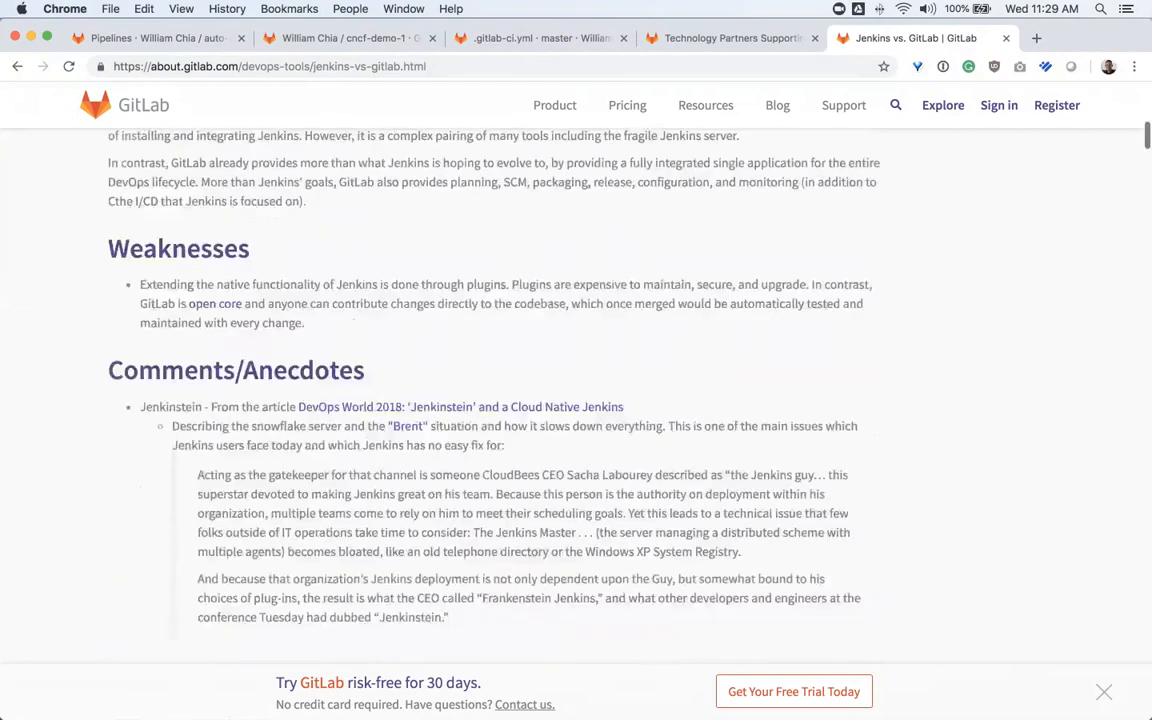
{"action": "scroll", "coordinate": [405, 248], "scroll_direction": "up", "scroll_amount": 5}
{"action": "scroll", "coordinate": [405, 248], "scroll_direction": "up", "scroll_amount": 2}
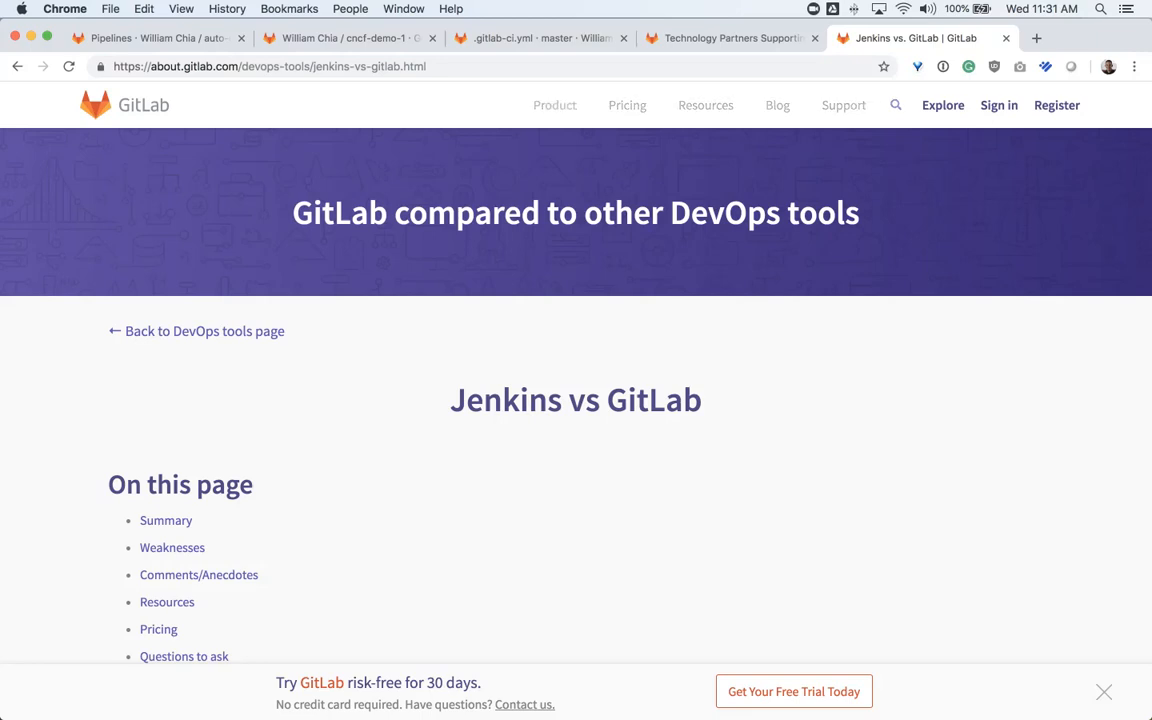
Step: Revisit the .gitlab-ci.yml and cncf-demo-1 tabs, then go back to the cncf-demo-2 project page
{"action": "left_click", "coordinate": [530, 38]}
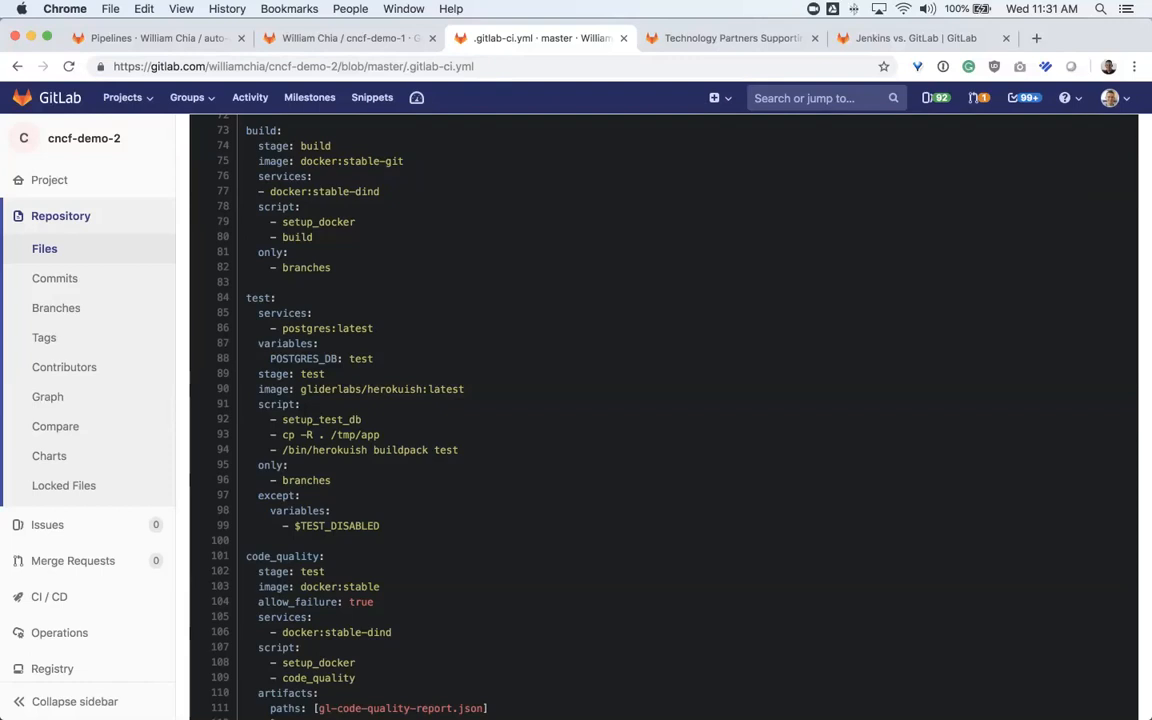
{"action": "left_click", "coordinate": [345, 38]}
{"action": "scroll", "coordinate": [560, 388], "scroll_direction": "down", "scroll_amount": 2}
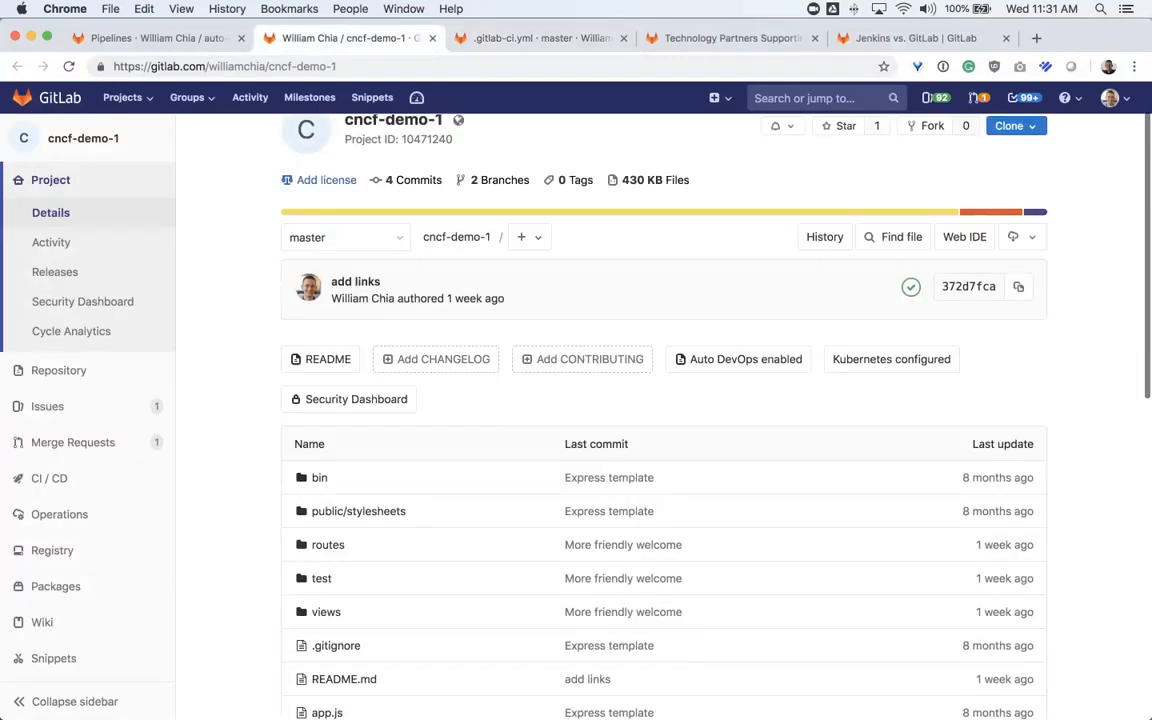
{"action": "scroll", "coordinate": [560, 388], "scroll_direction": "down", "scroll_amount": 3}
{"action": "left_click", "coordinate": [535, 38]}
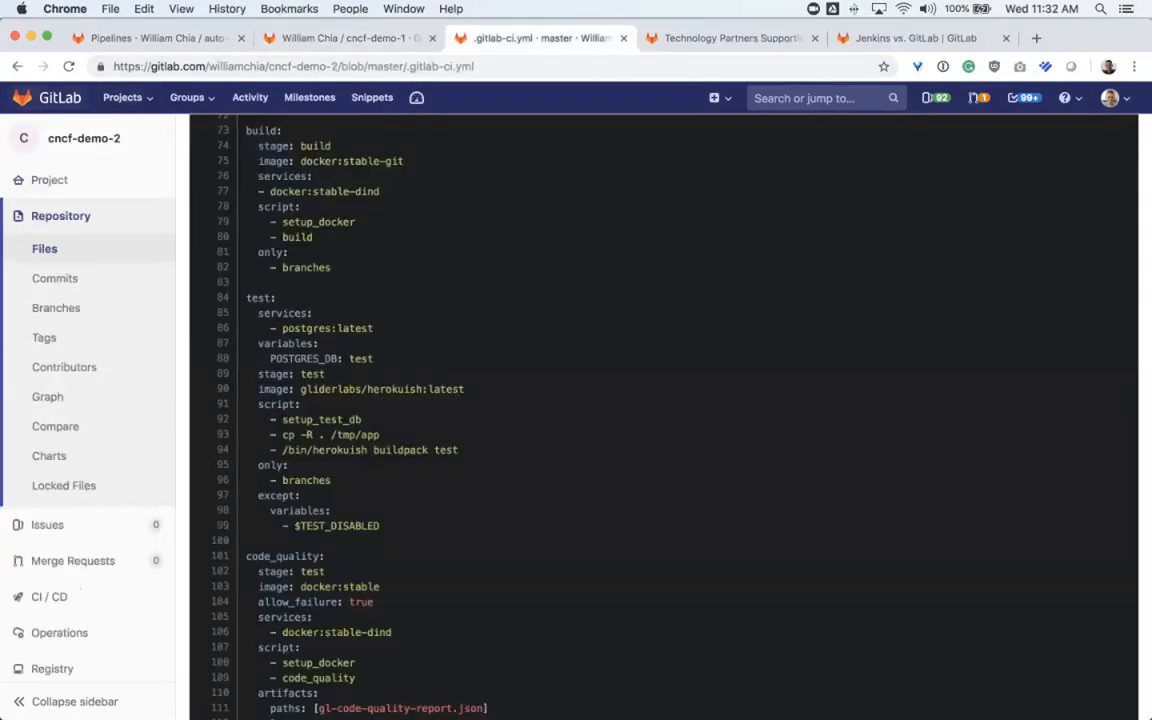
{"action": "key", "text": "super+bracketleft"}
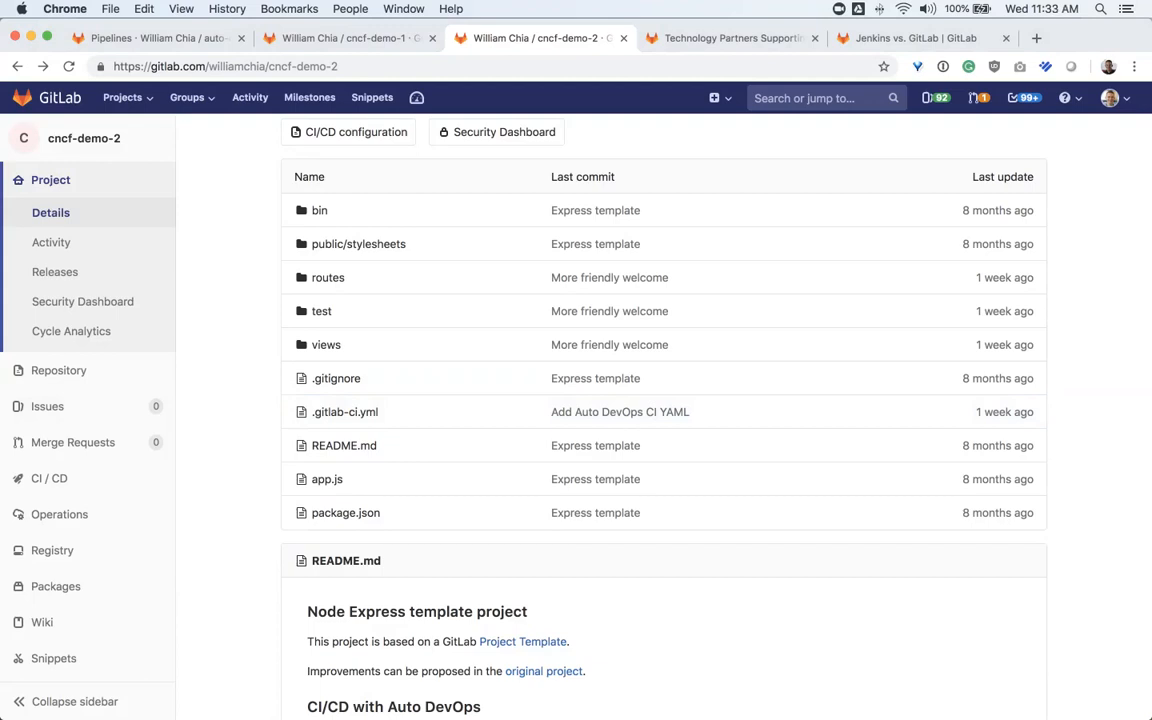
Step: From the Jenkins tab, load about.gitlab.com and go to the Pricing page
{"action": "key", "text": "ctrl+Tab"}
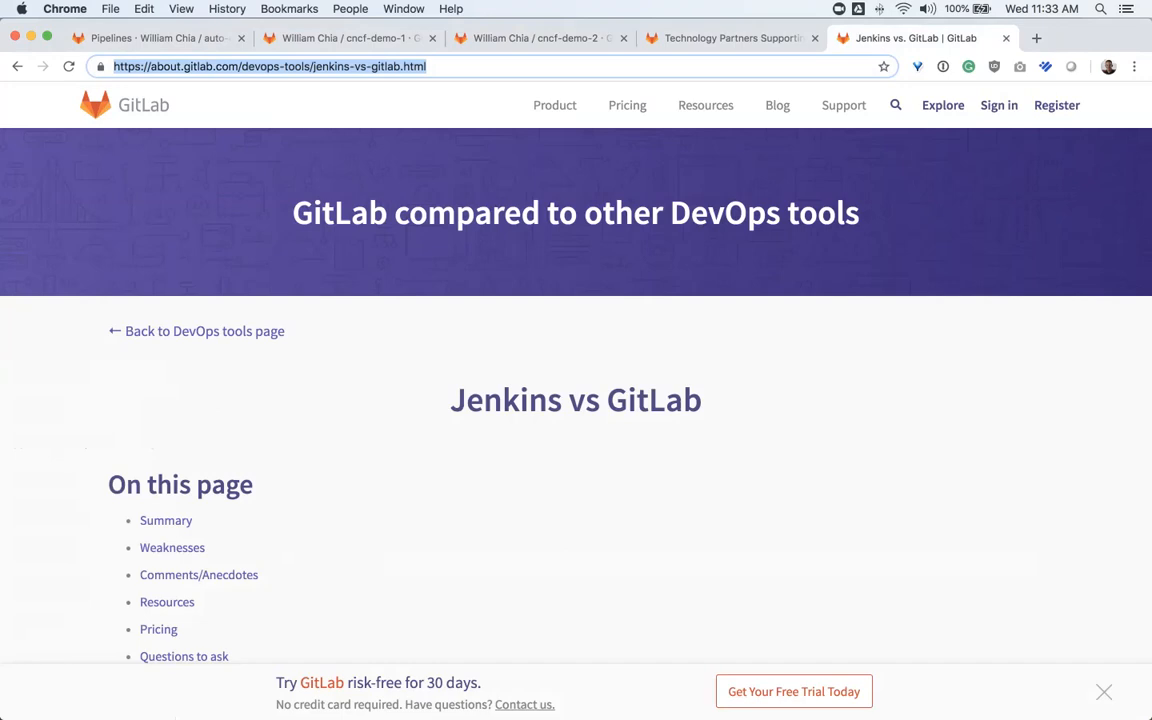
{"action": "type", "text": "about.gi"}
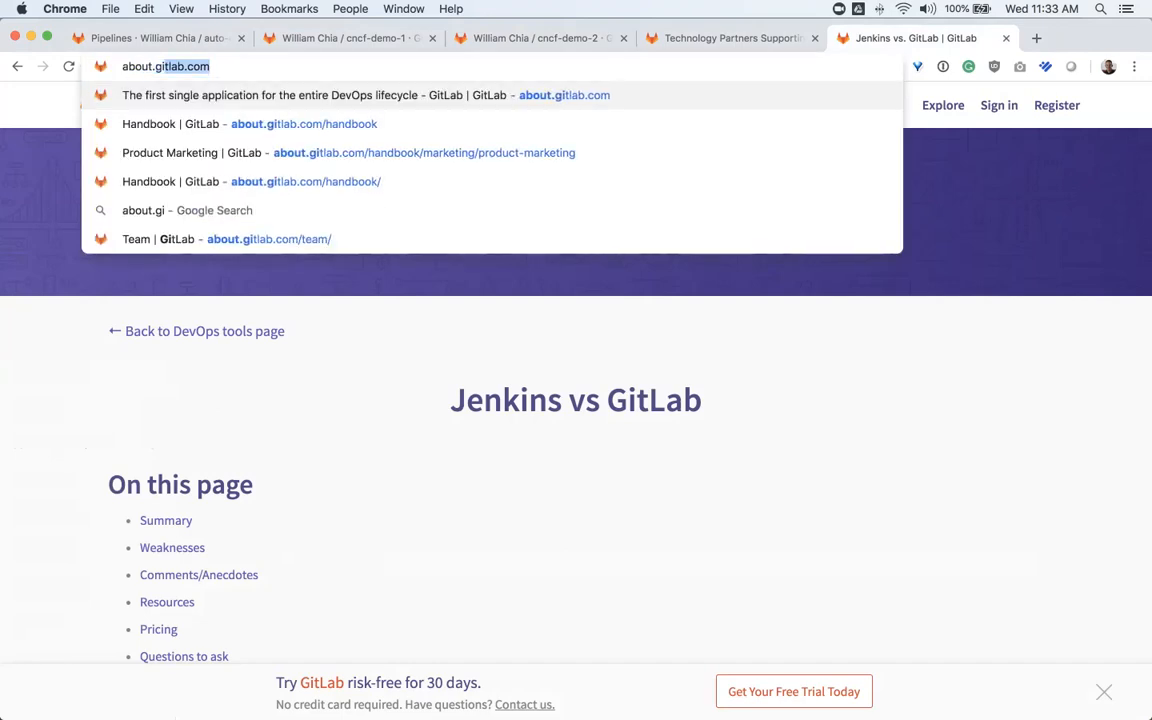
{"action": "key", "text": "Return"}
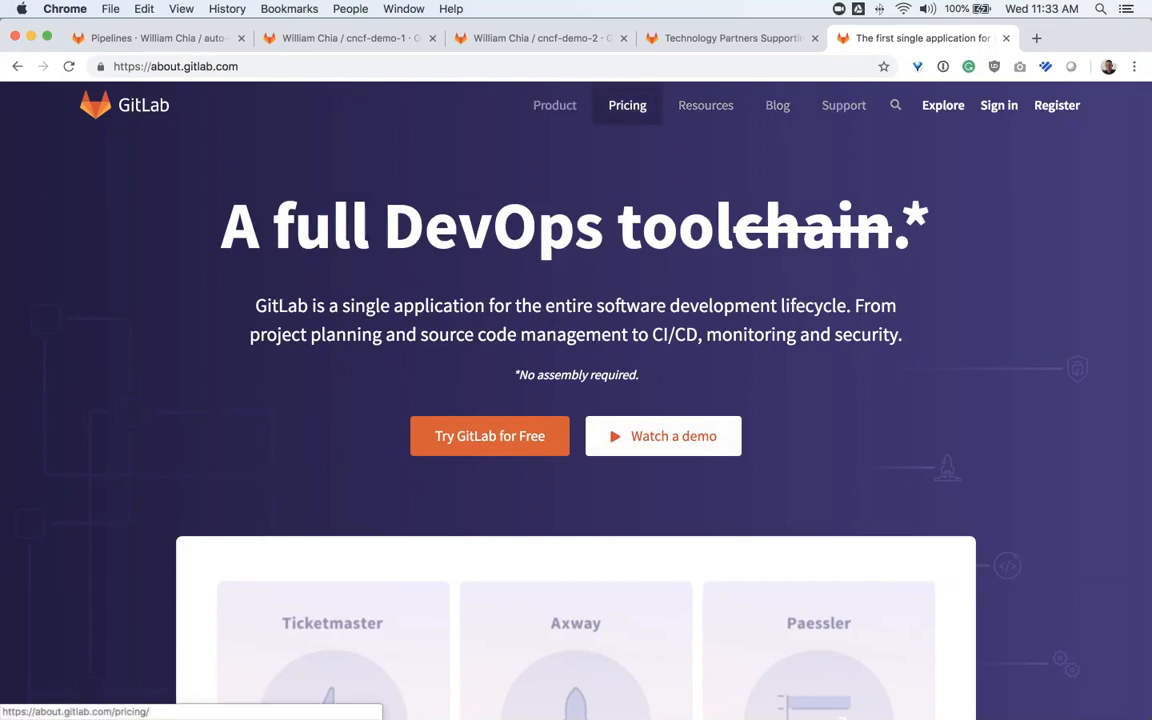
{"action": "left_click", "coordinate": [627, 105]}
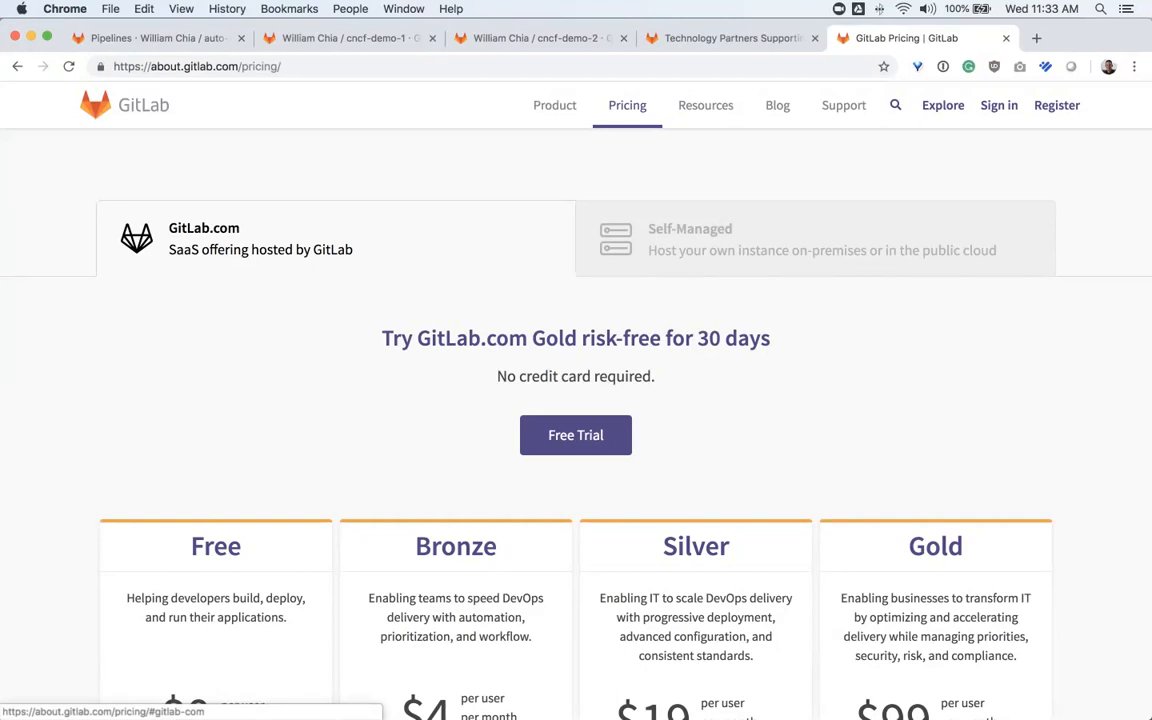
Step: Show the Self-Managed plan tiers, toggling GitLab.com tiers and back
{"action": "left_click", "coordinate": [720, 238]}
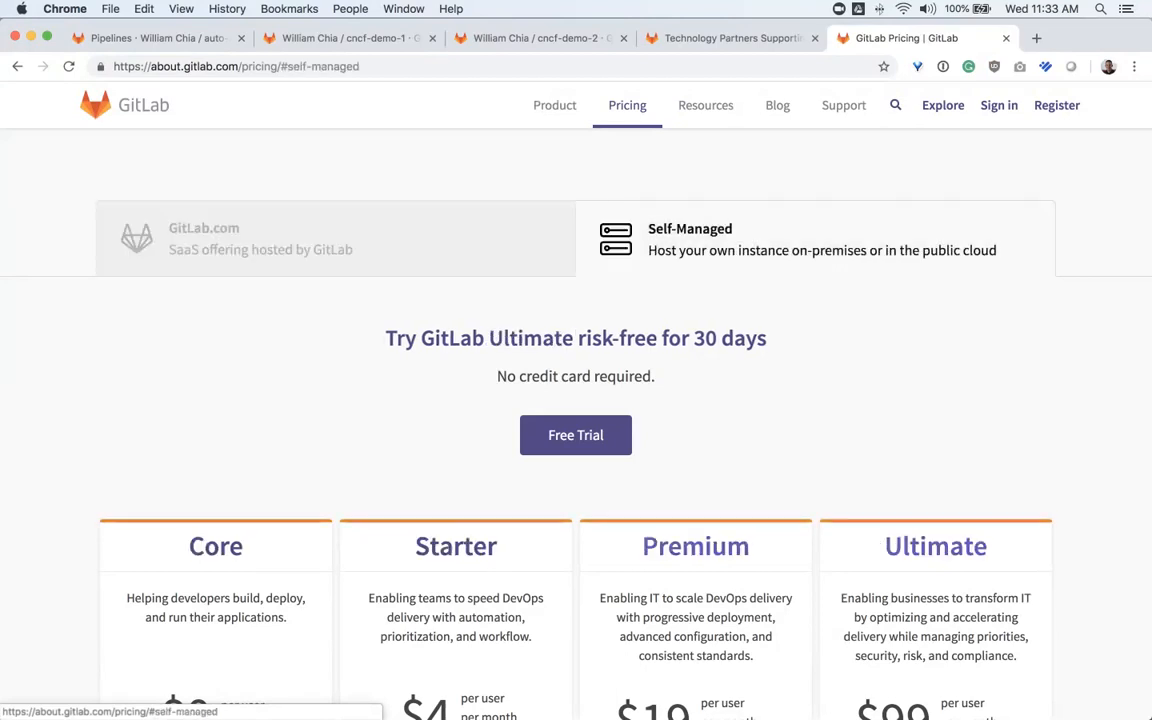
{"action": "left_click", "coordinate": [260, 238]}
{"action": "scroll", "coordinate": [260, 238], "scroll_direction": "down", "scroll_amount": 5}
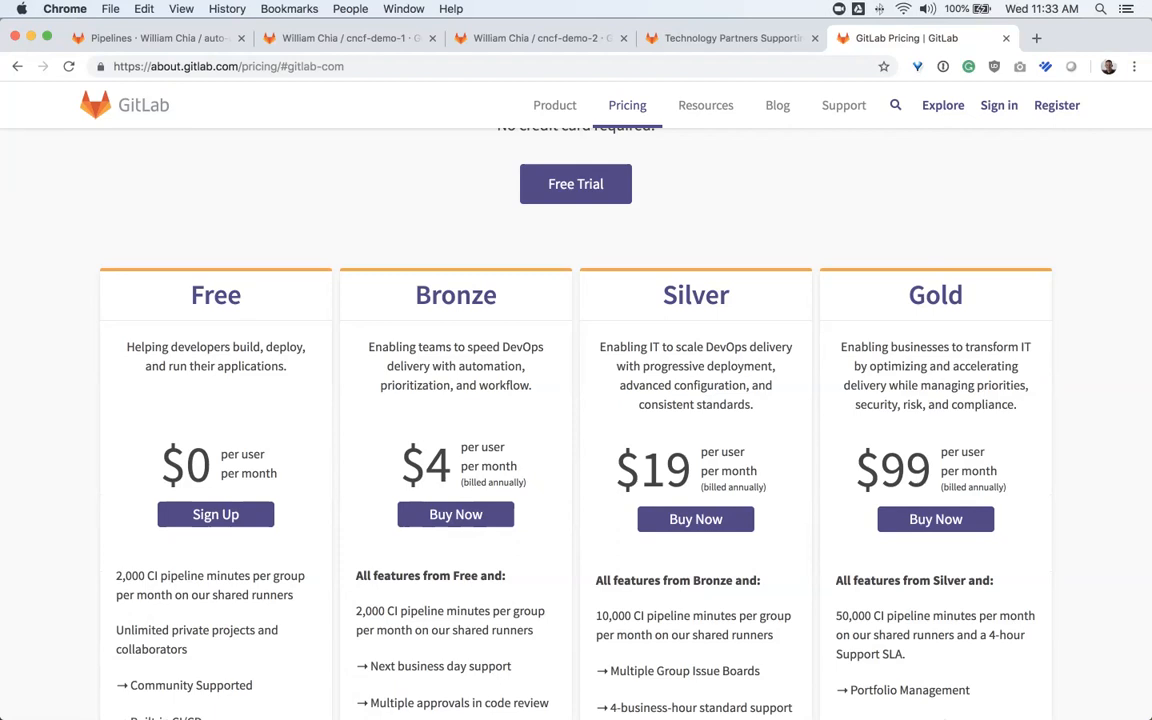
{"action": "scroll", "coordinate": [576, 400], "scroll_direction": "up", "scroll_amount": 2}
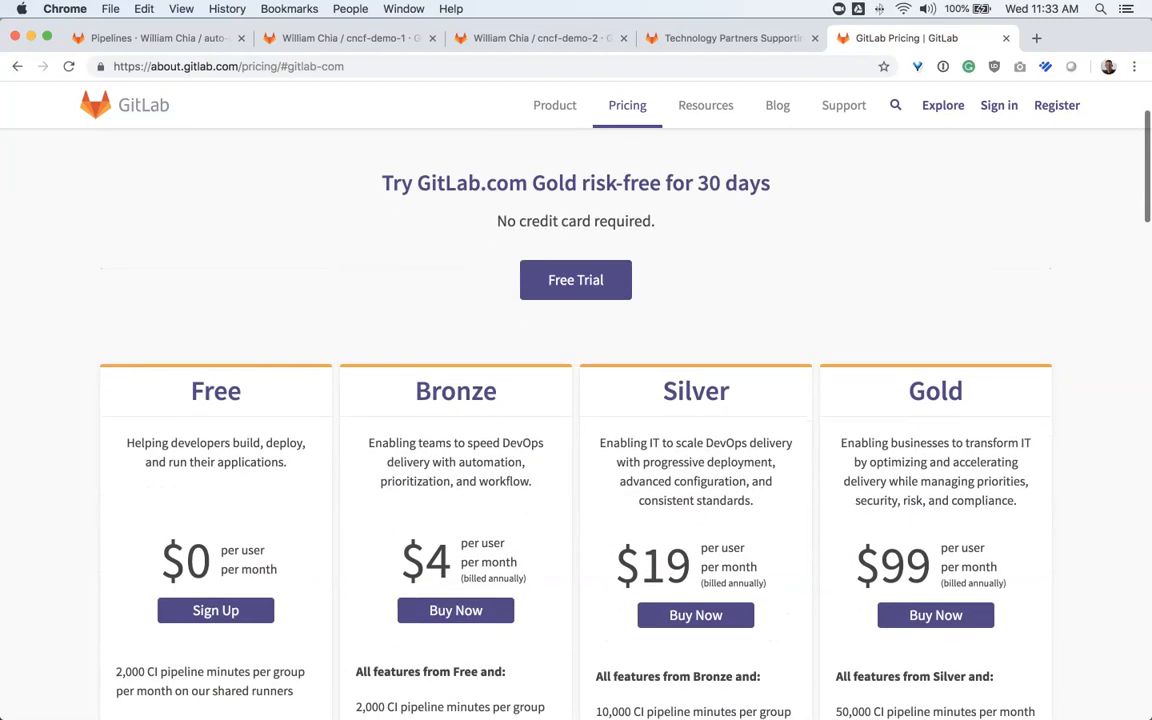
{"action": "scroll", "coordinate": [576, 400], "scroll_direction": "up", "scroll_amount": 2}
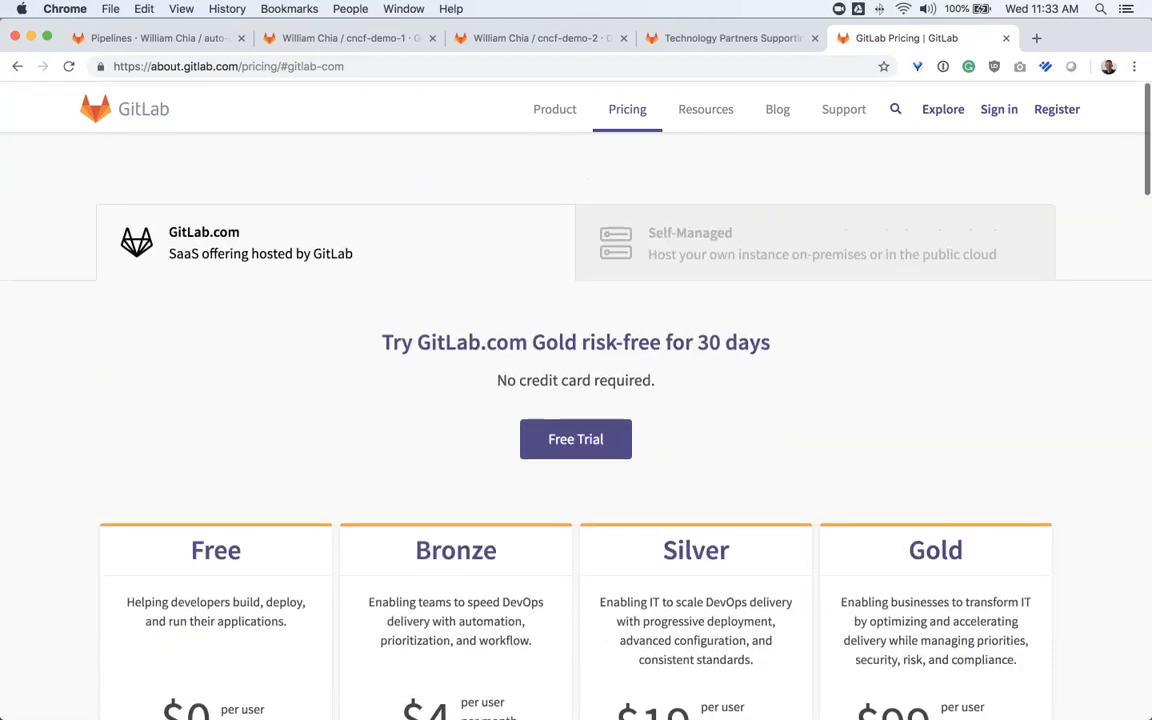
{"action": "left_click", "coordinate": [700, 240]}
{"action": "scroll", "coordinate": [576, 400], "scroll_direction": "down", "scroll_amount": 3}
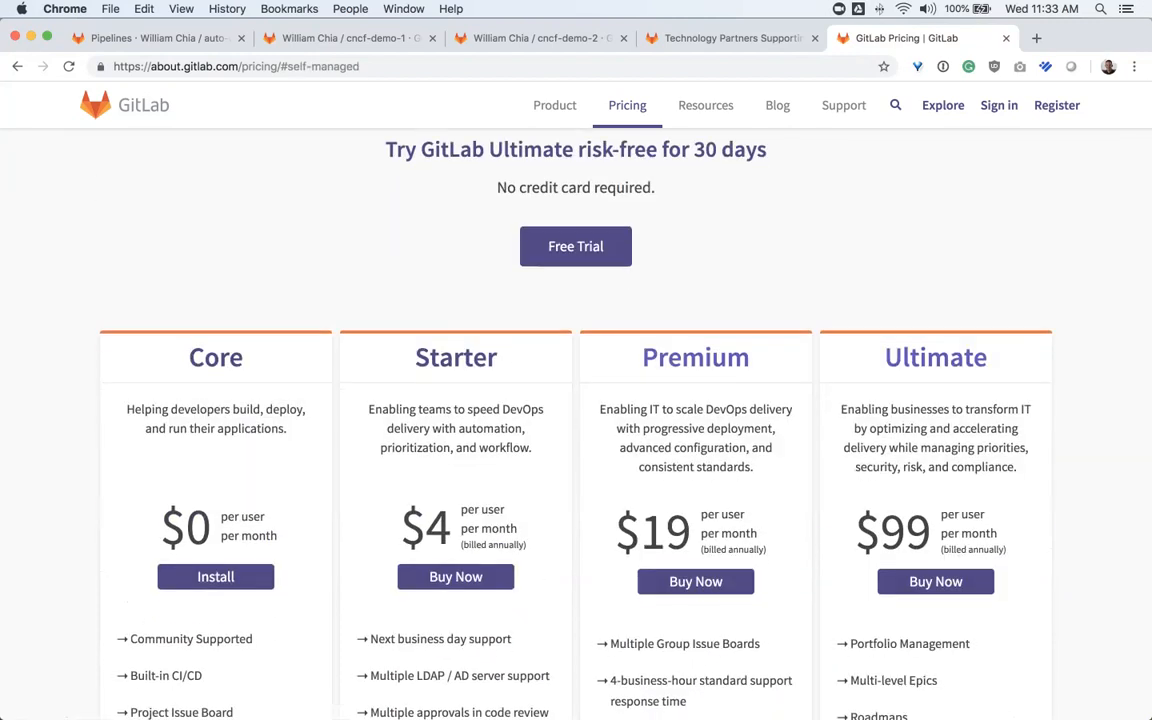
{"action": "scroll", "coordinate": [400, 250], "scroll_direction": "down", "scroll_amount": 5}
{"action": "scroll", "coordinate": [400, 250], "scroll_direction": "down", "scroll_amount": 5}
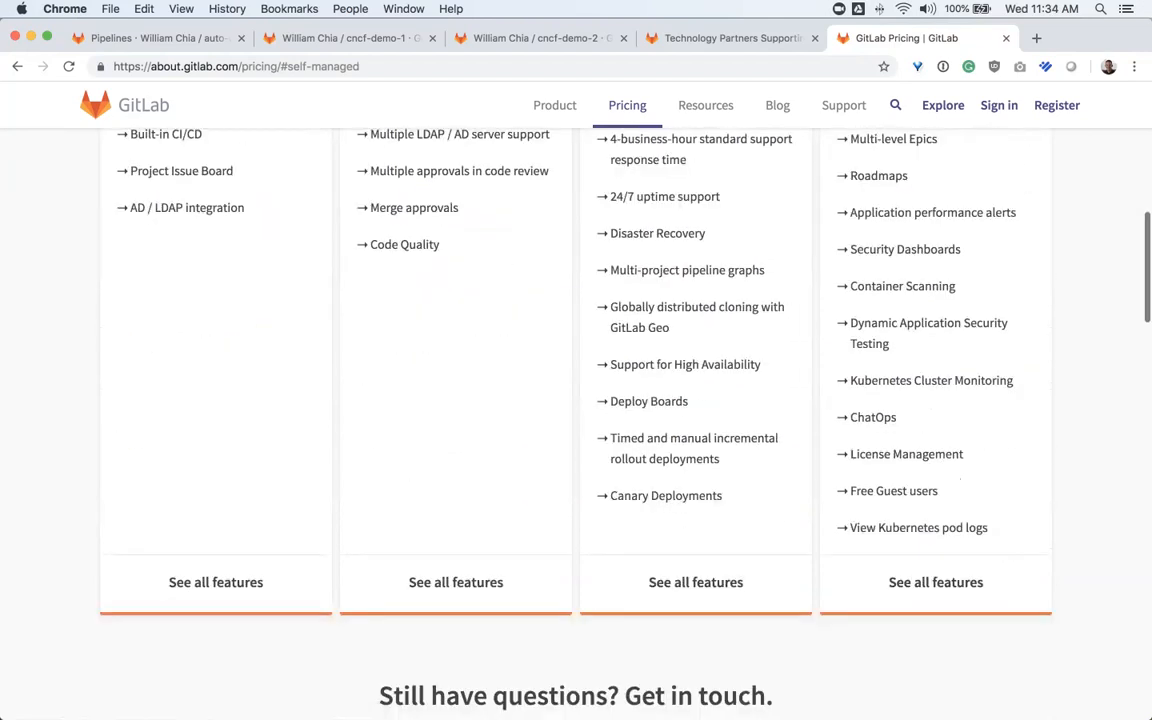
Step: Open the full self-managed feature comparison via See all features
{"action": "left_click", "coordinate": [215, 582]}
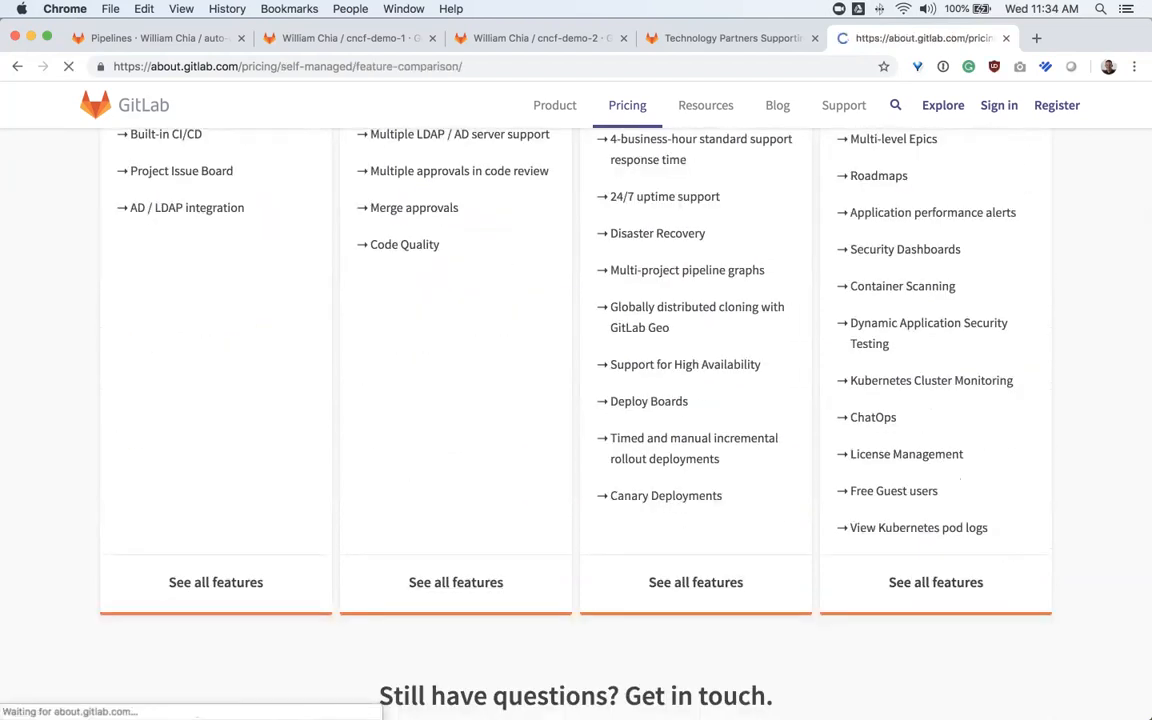
{"action": "scroll", "coordinate": [576, 400], "scroll_direction": "down", "scroll_amount": 3}
{"action": "scroll", "coordinate": [576, 400], "scroll_direction": "down", "scroll_amount": 5}
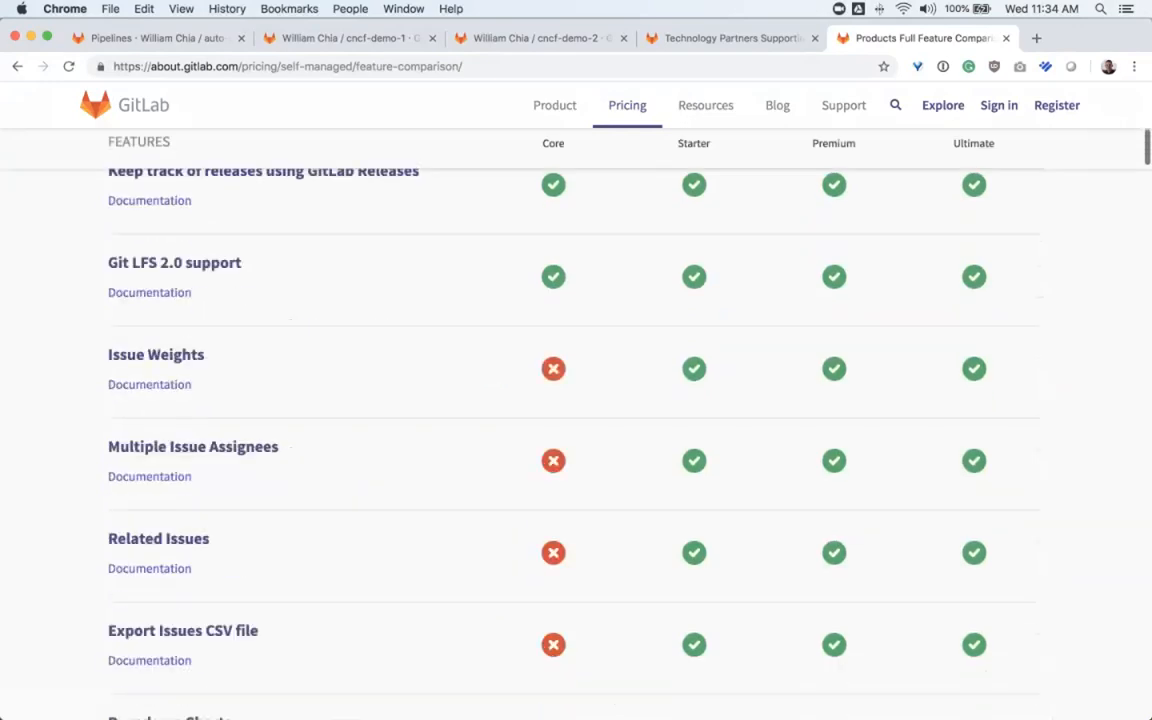
{"action": "scroll", "coordinate": [576, 400], "scroll_direction": "down", "scroll_amount": 5}
{"action": "scroll", "coordinate": [576, 400], "scroll_direction": "down", "scroll_amount": 5}
{"action": "scroll", "coordinate": [576, 400], "scroll_direction": "down", "scroll_amount": 5}
{"action": "scroll", "coordinate": [576, 400], "scroll_direction": "down", "scroll_amount": 3}
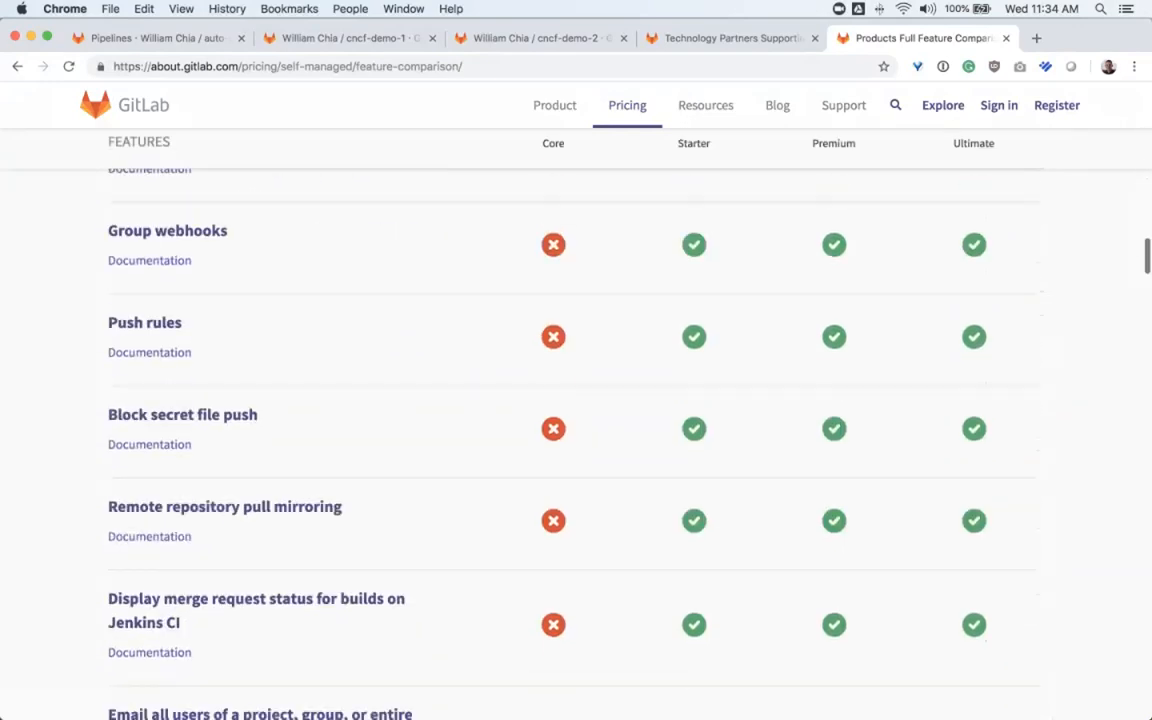
{"action": "scroll", "coordinate": [576, 400], "scroll_direction": "down", "scroll_amount": 1}
{"action": "scroll", "coordinate": [576, 400], "scroll_direction": "down", "scroll_amount": 3}
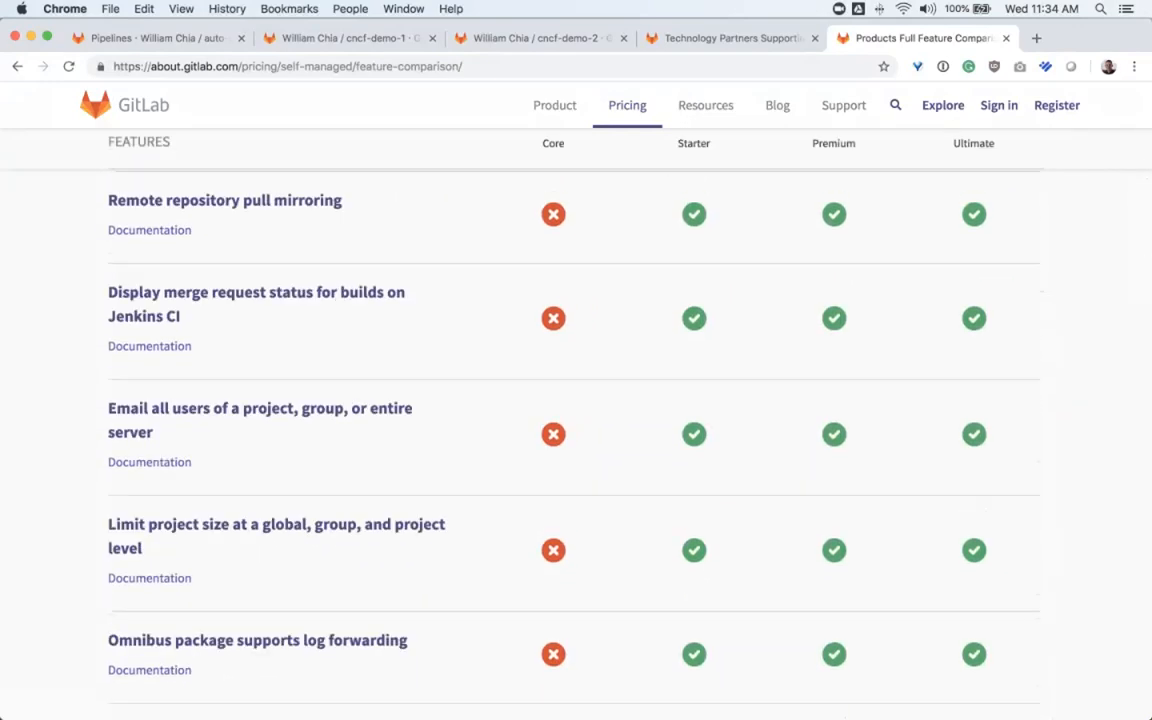